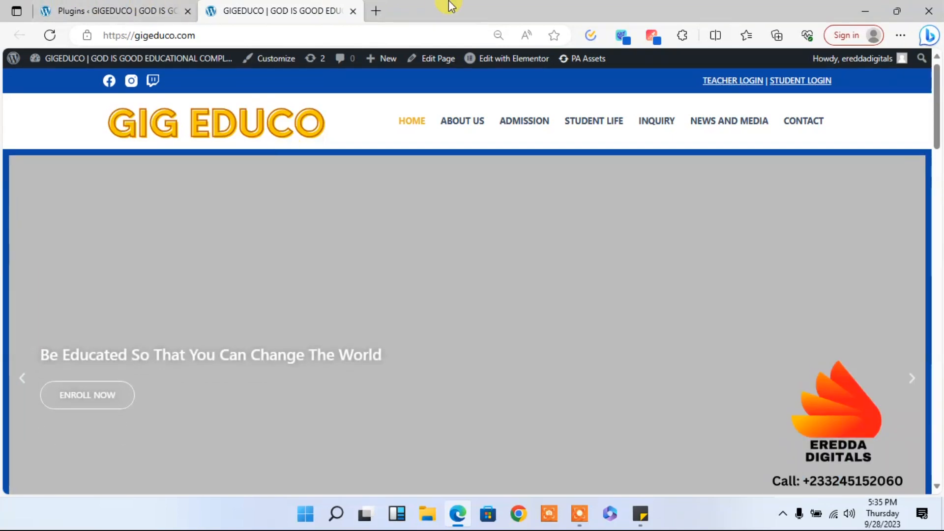
Open aburasomethodistjhs.com in a new browser tab
{"action": "left_click", "coordinate": [375, 10]}
{"action": "type", "text": "abura"}
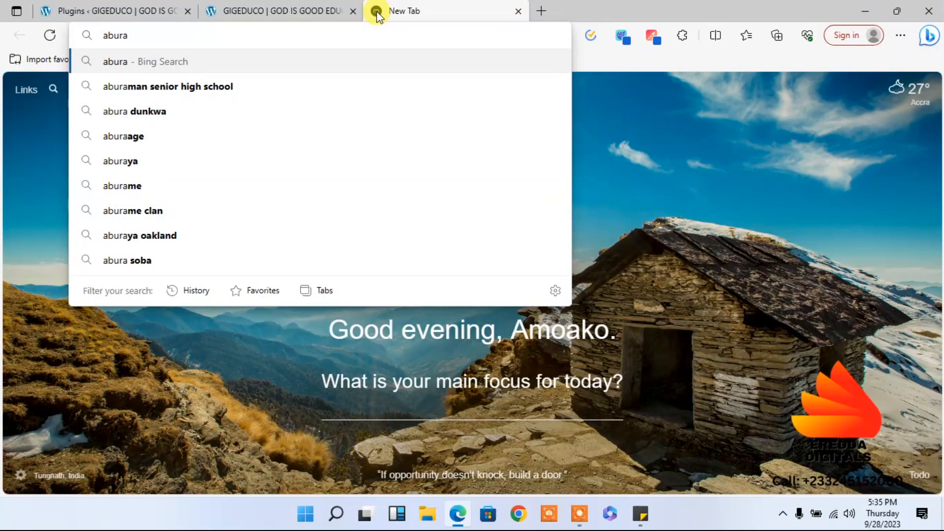
{"action": "type", "text": "some"}
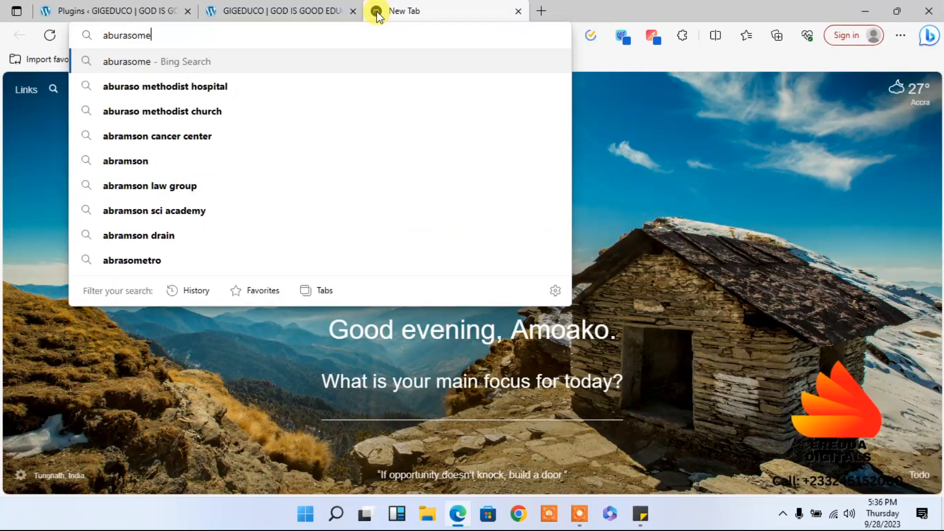
{"action": "type", "text": "thodistj"}
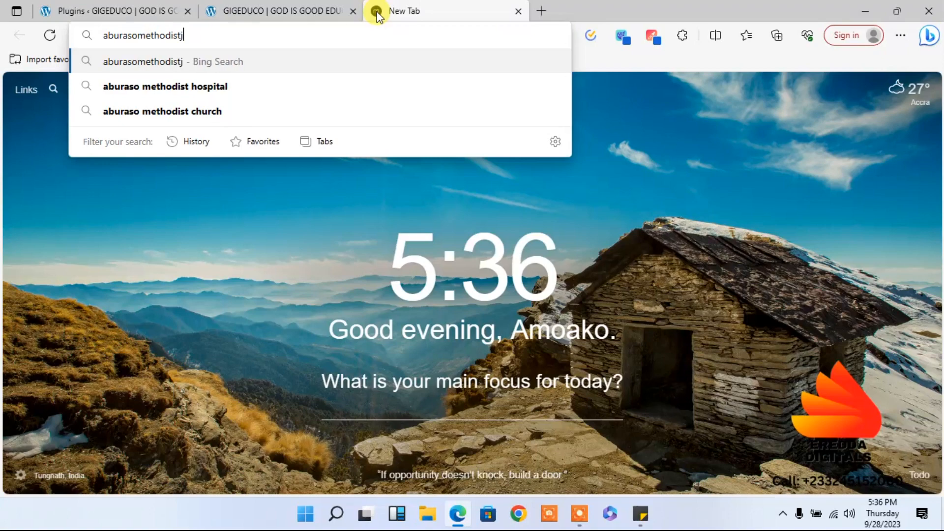
{"action": "type", "text": "hs."}
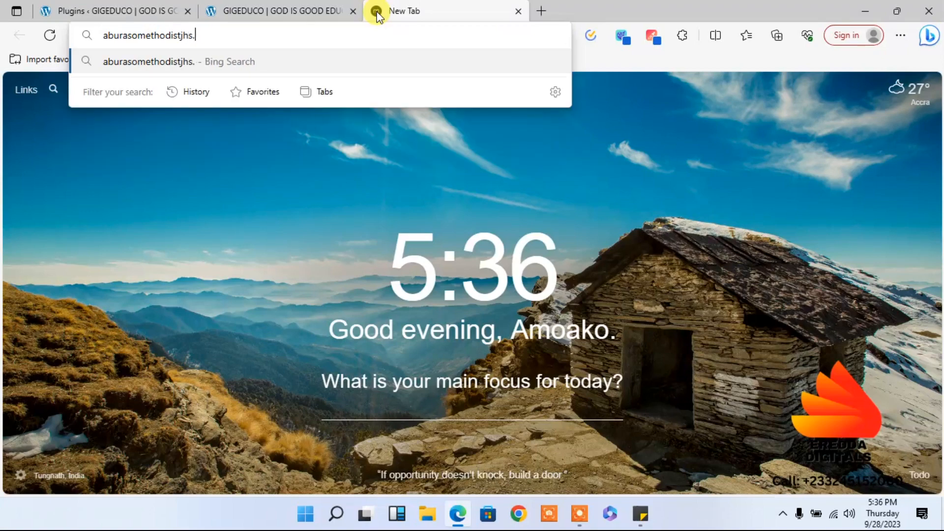
{"action": "type", "text": "com"}
{"action": "key", "text": "Return"}
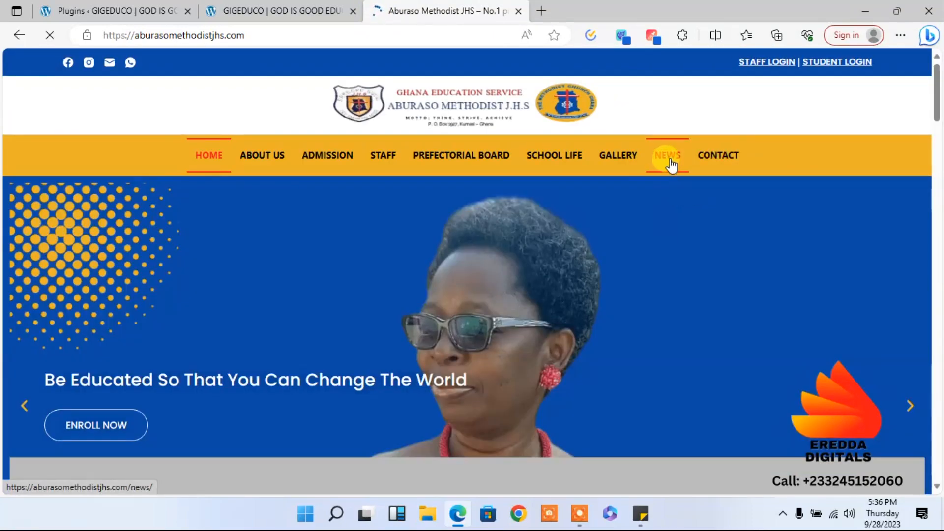
View the school site's News page, accept its cookies, and look through the first Sample of Blog Post from top to bottom
{"action": "left_click", "coordinate": [670, 165]}
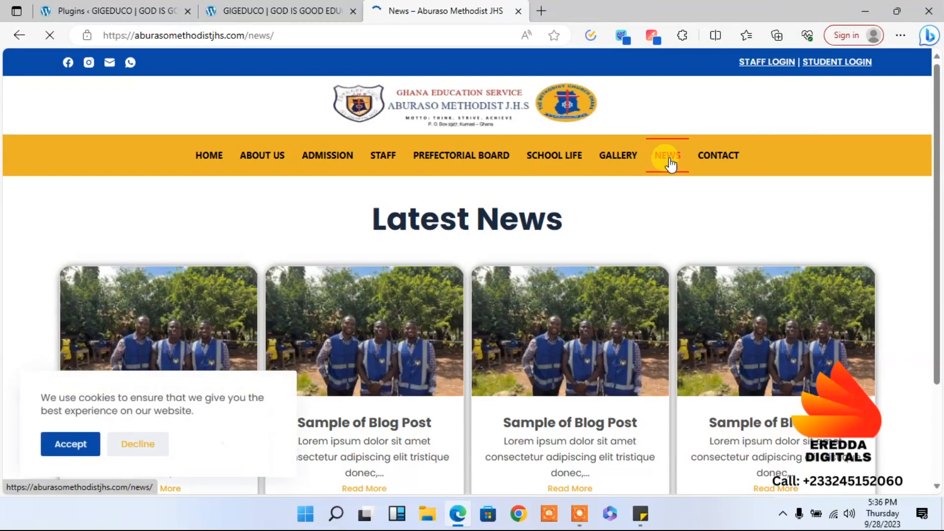
{"action": "left_click_drag", "start_coordinate": [940, 199], "coordinate": [941, 328]}
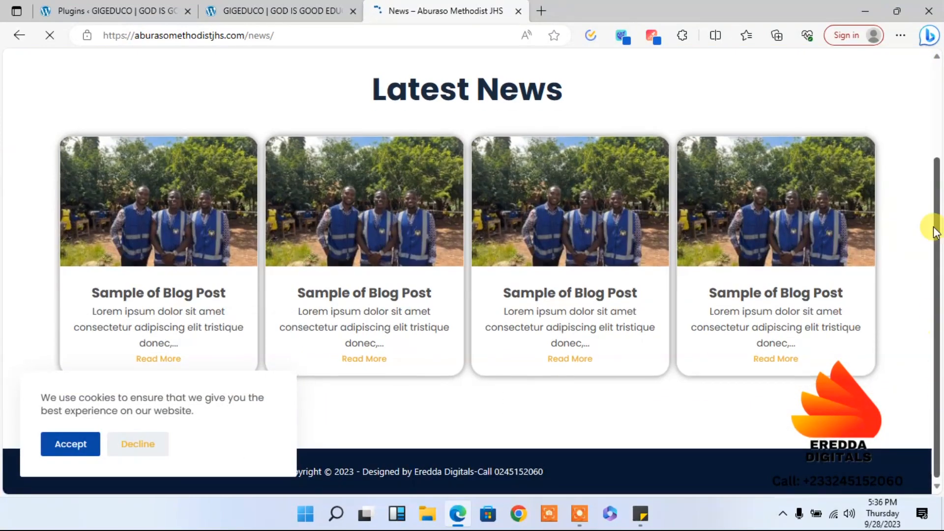
{"action": "scroll", "coordinate": [931, 211], "scroll_direction": "up", "scroll_amount": 2}
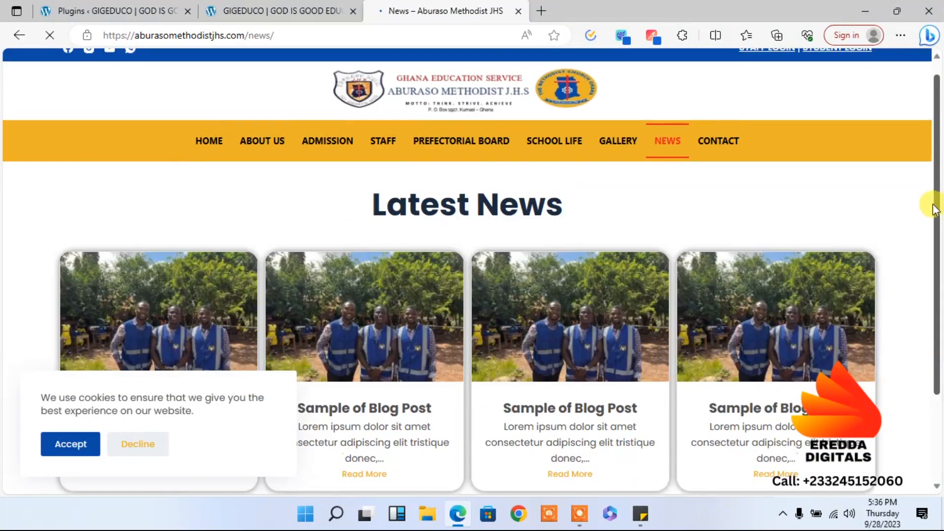
{"action": "left_click", "coordinate": [76, 445]}
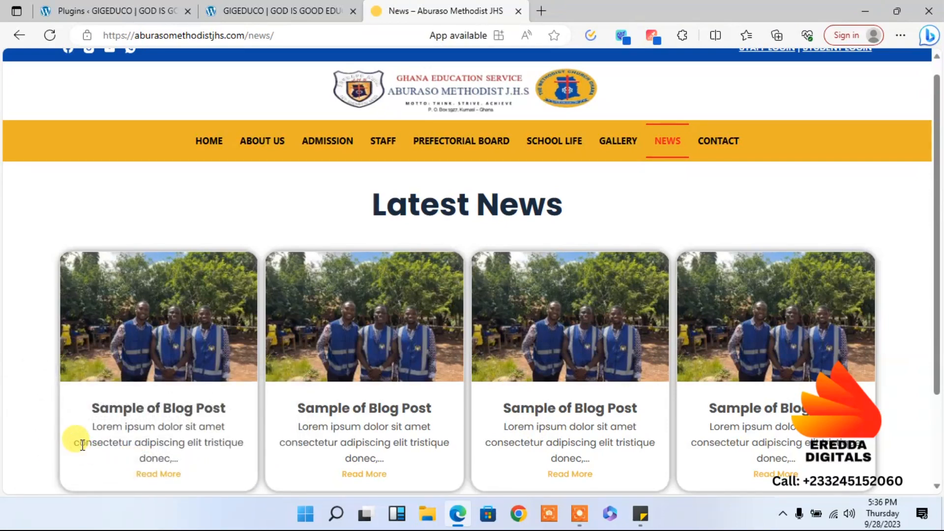
{"action": "left_click", "coordinate": [177, 409]}
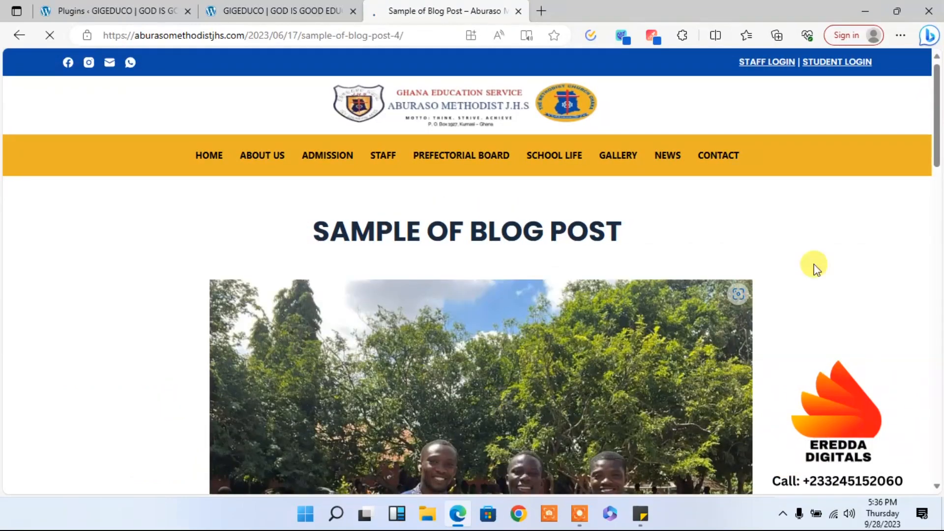
{"action": "left_click_drag", "start_coordinate": [938, 112], "coordinate": [938, 424]}
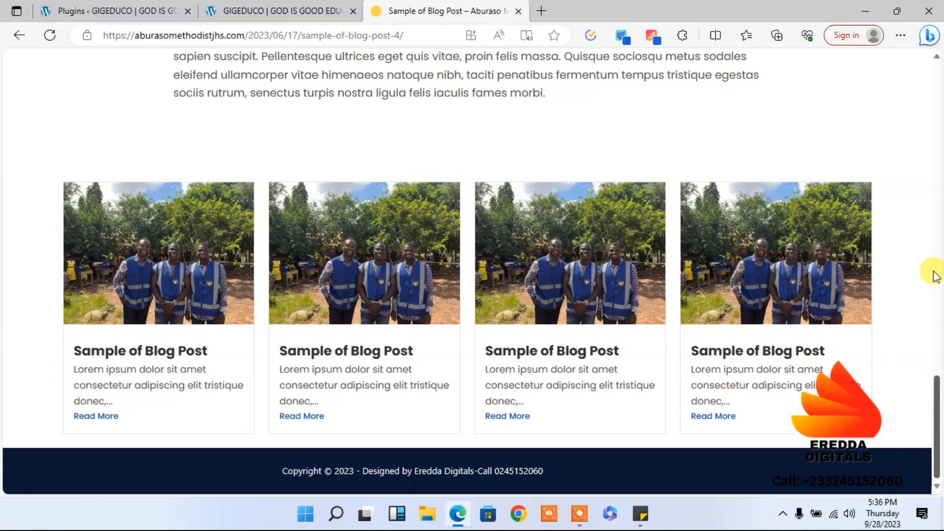
{"action": "left_click_drag", "start_coordinate": [935, 391], "coordinate": [931, 24]}
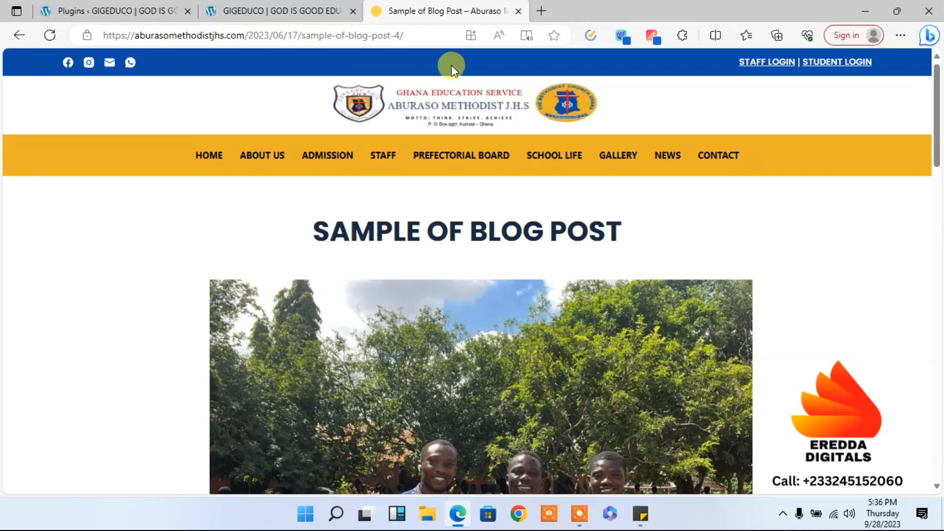
Copy the PRO Elements name from the GIGEDUCO installed plugins list and search the web for it in a new tab
{"action": "left_click", "coordinate": [93, 8]}
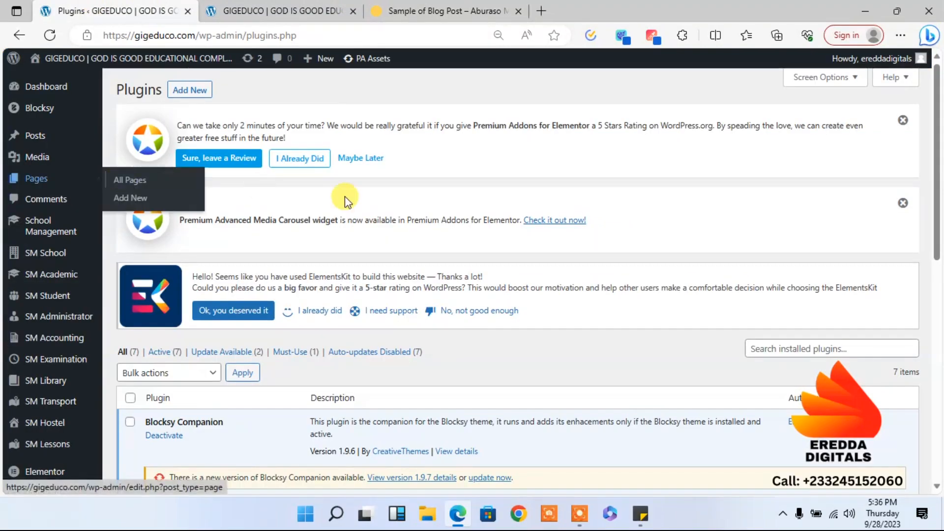
{"action": "left_click_drag", "start_coordinate": [936, 130], "coordinate": [937, 349]}
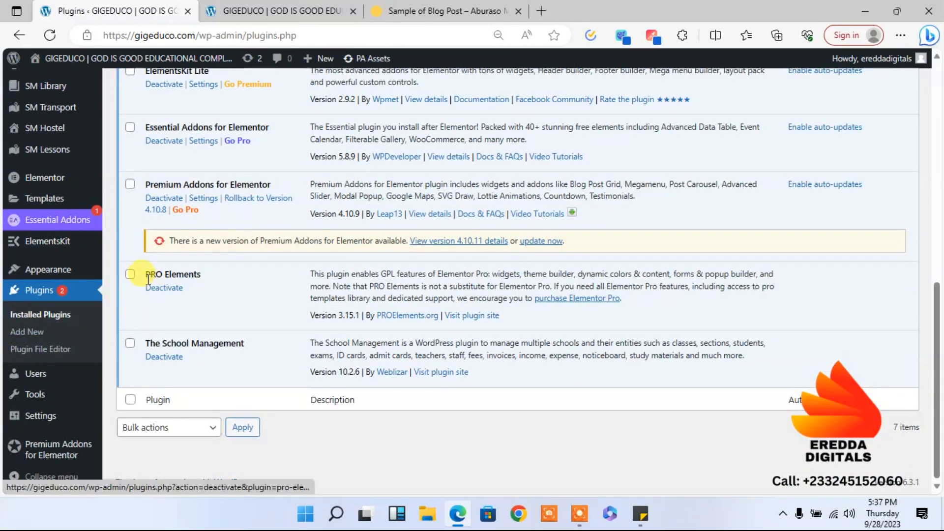
{"action": "left_click_drag", "start_coordinate": [221, 270], "coordinate": [146, 269]}
{"action": "key", "text": "ctrl+c"}
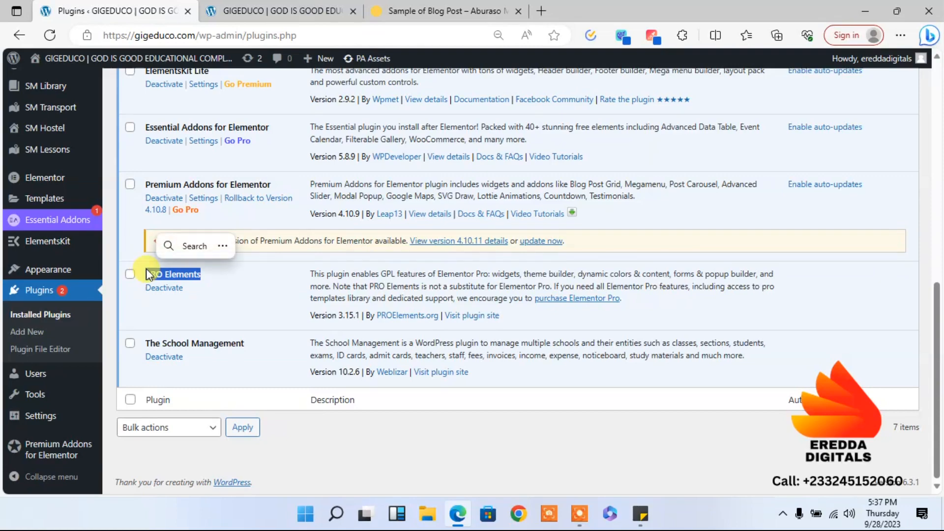
{"action": "left_click", "coordinate": [542, 7]}
{"action": "key", "text": "ctrl+v"}
{"action": "key", "text": "Return"}
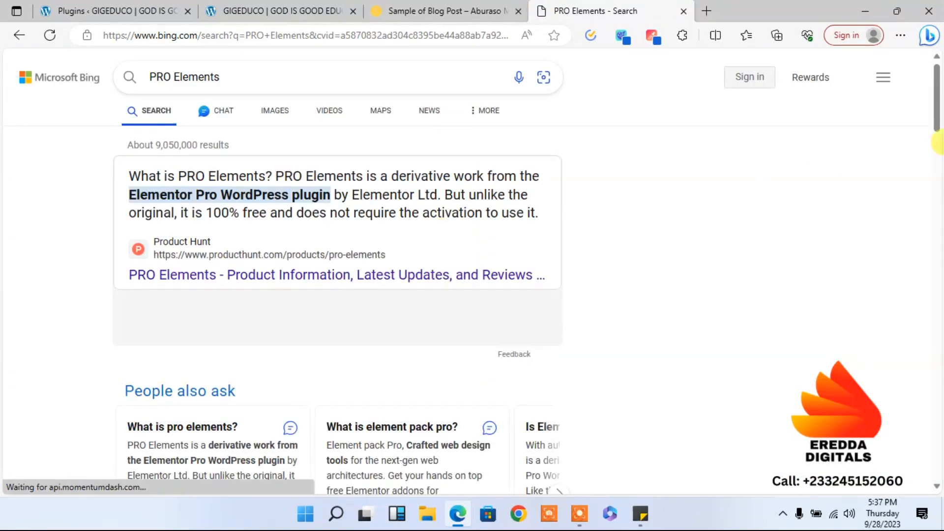
Open the proelements.org search result to view the plugin's download page, and close both it and the search results
{"action": "scroll", "coordinate": [938, 147], "scroll_direction": "down", "scroll_amount": 7}
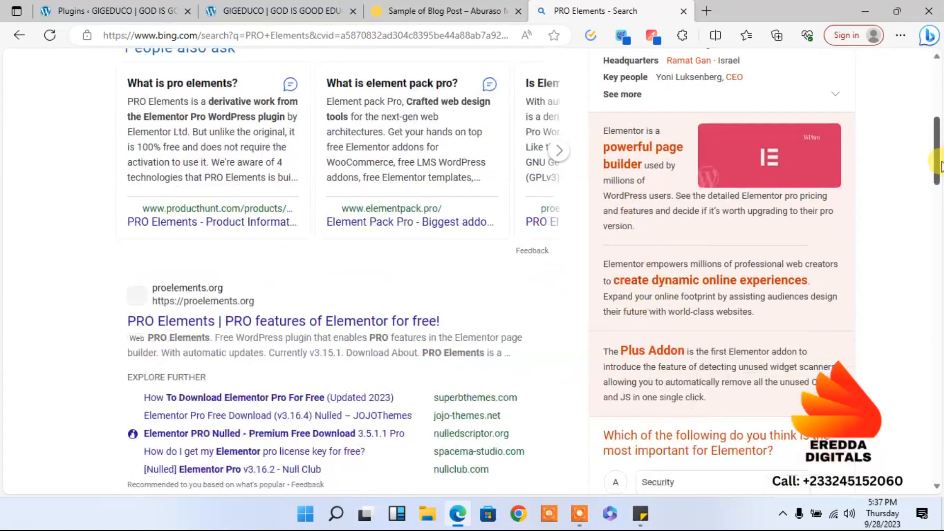
{"action": "scroll", "coordinate": [938, 164], "scroll_direction": "down", "scroll_amount": 1}
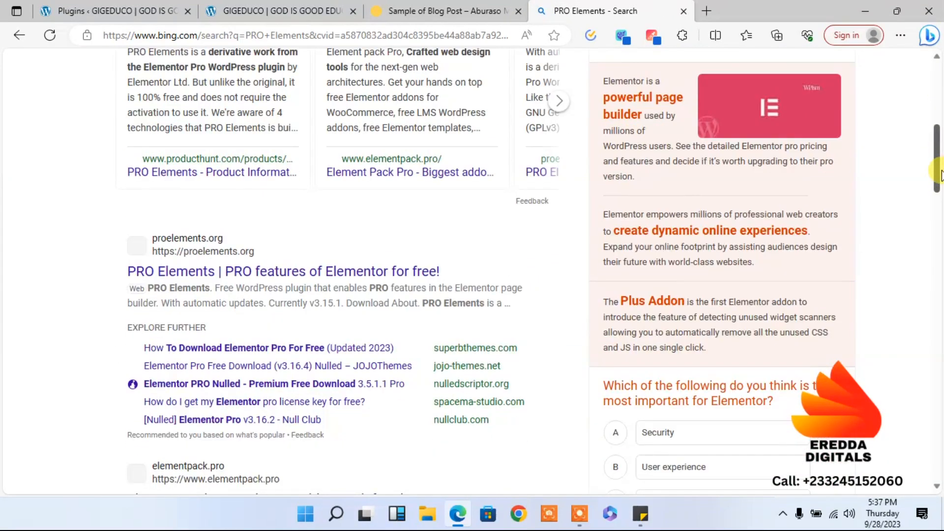
{"action": "left_click", "coordinate": [209, 271]}
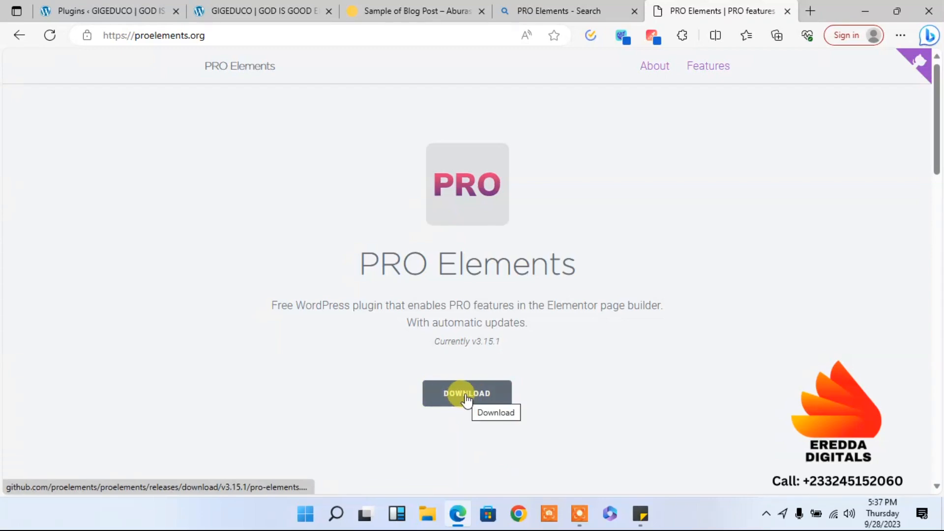
{"action": "left_click", "coordinate": [788, 11]}
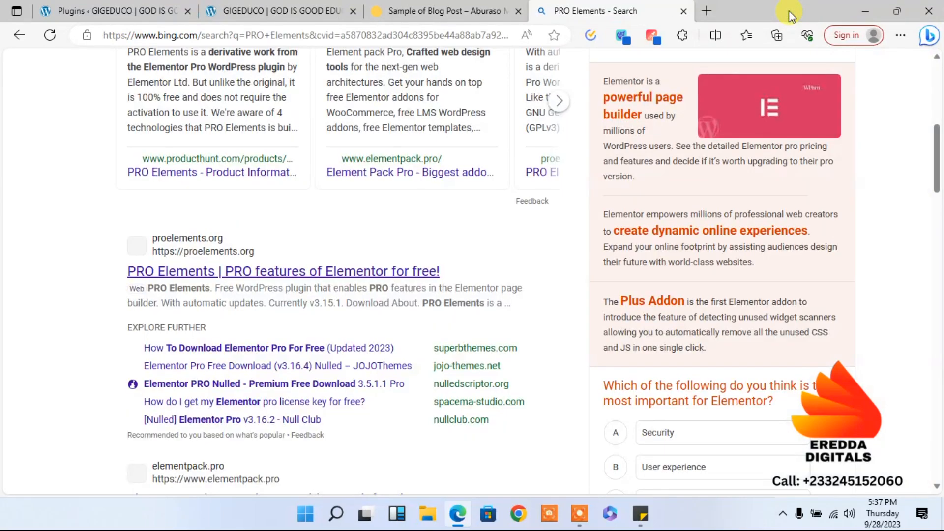
{"action": "left_click", "coordinate": [680, 11]}
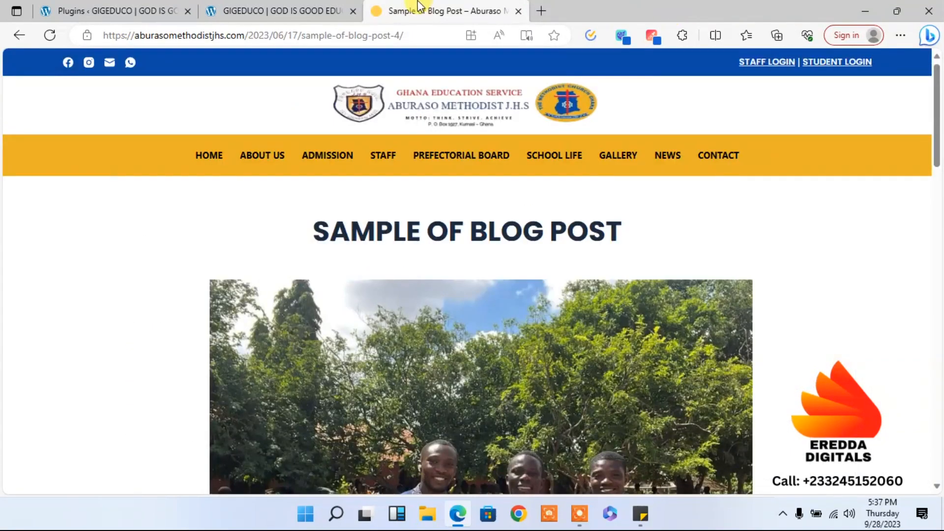
Return to the GIGEDUCO WordPress admin and open Elementor's Theme Builder from the templates section
{"action": "left_click", "coordinate": [169, 11]}
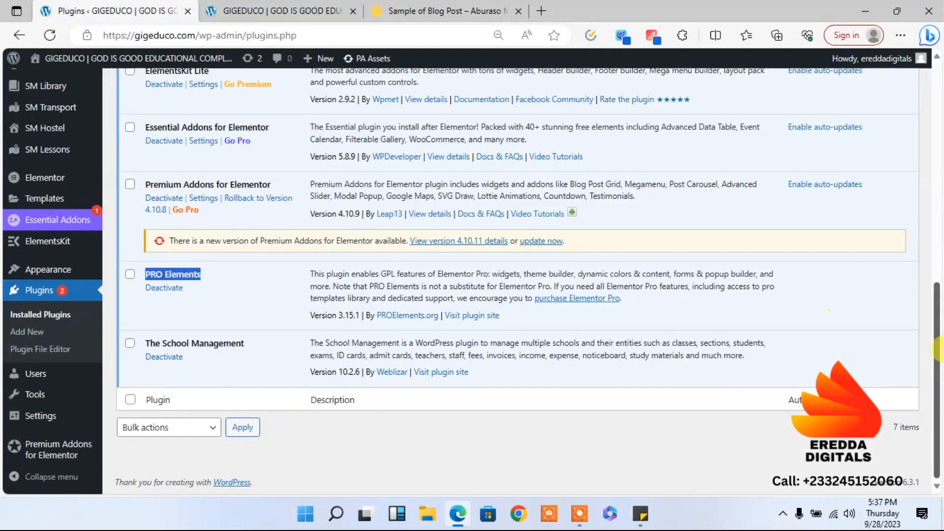
{"action": "scroll", "coordinate": [934, 301], "scroll_direction": "up", "scroll_amount": 3}
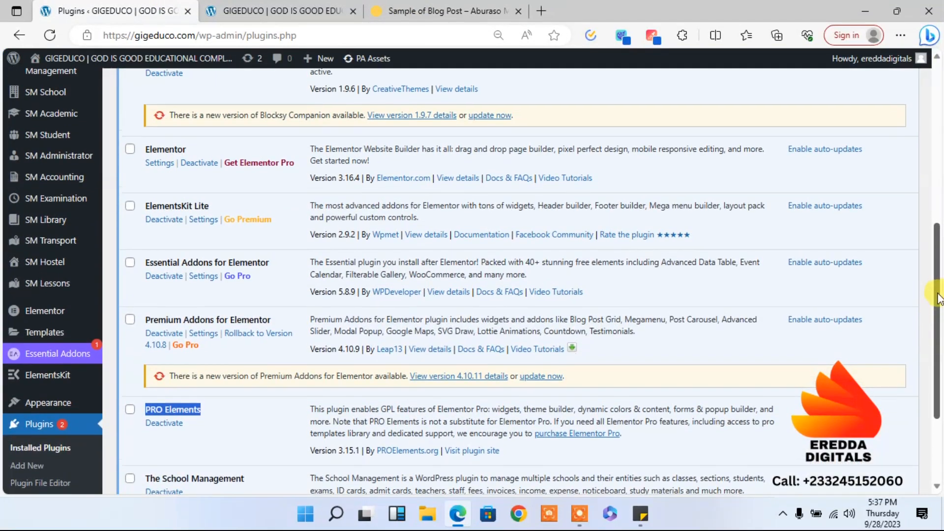
{"action": "scroll", "coordinate": [939, 297], "scroll_direction": "up", "scroll_amount": 1}
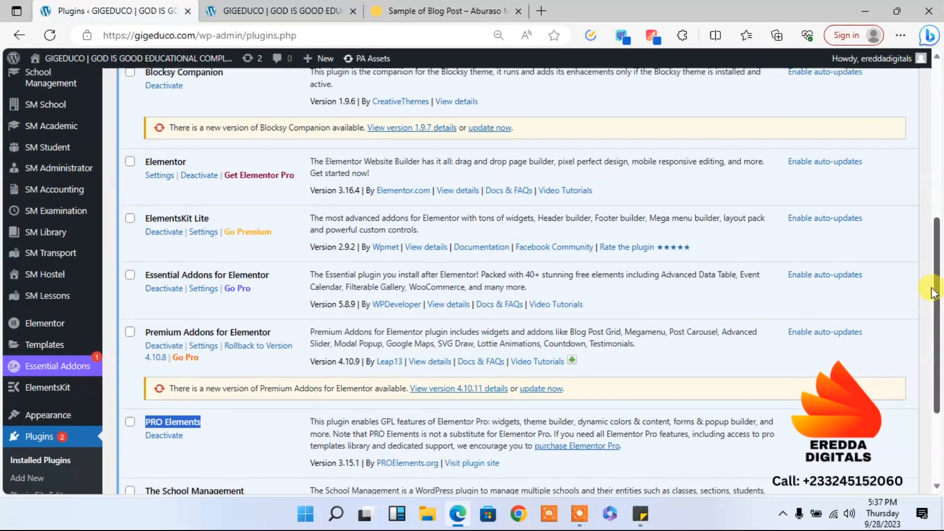
{"action": "mouse_move", "coordinate": [52, 348]}
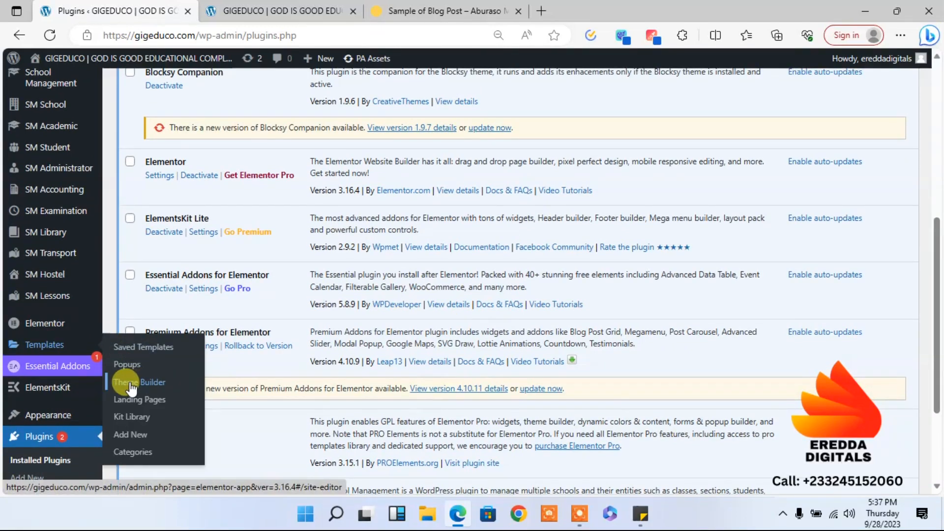
{"action": "left_click", "coordinate": [153, 387]}
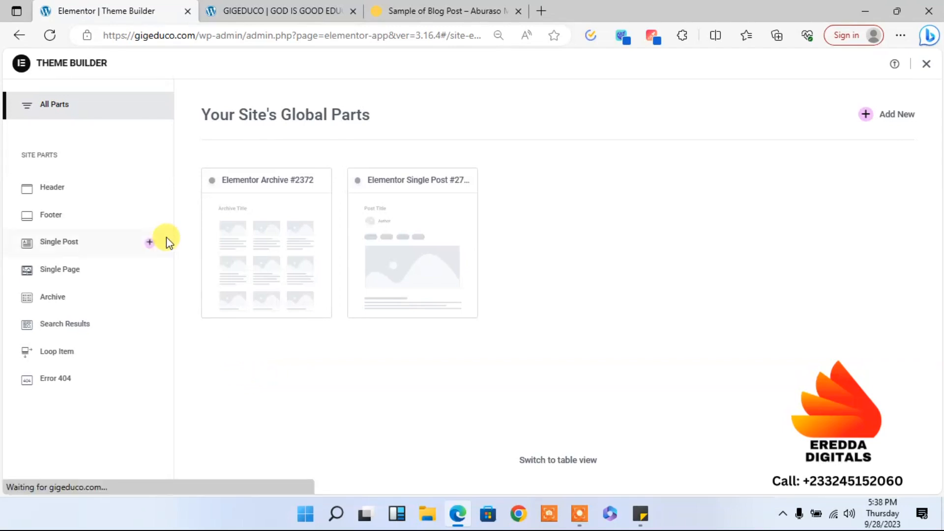
Move the existing Elementor Archive #2372 template to the trash in the Theme Builder
{"action": "left_click", "coordinate": [149, 248]}
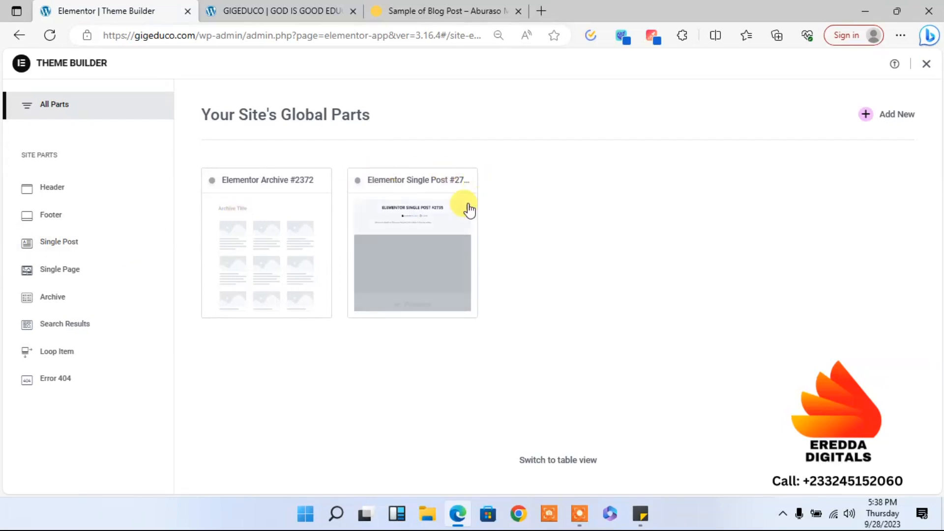
{"action": "mouse_move", "coordinate": [457, 252]}
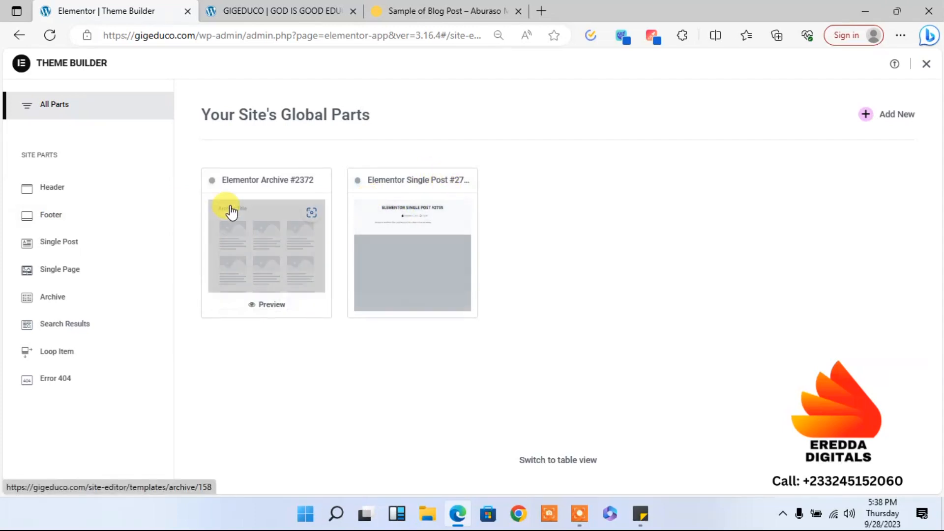
{"action": "left_click", "coordinate": [301, 261]}
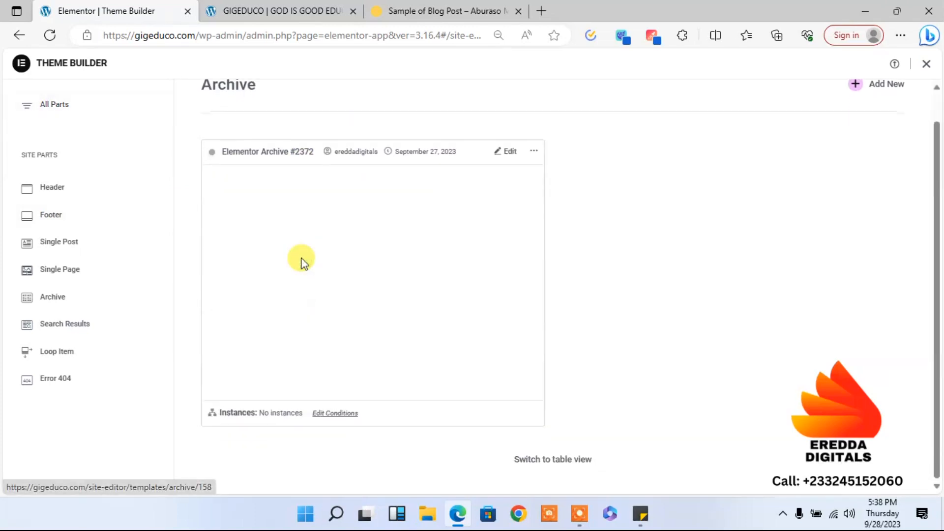
{"action": "left_click", "coordinate": [530, 158]}
{"action": "left_click", "coordinate": [520, 191]}
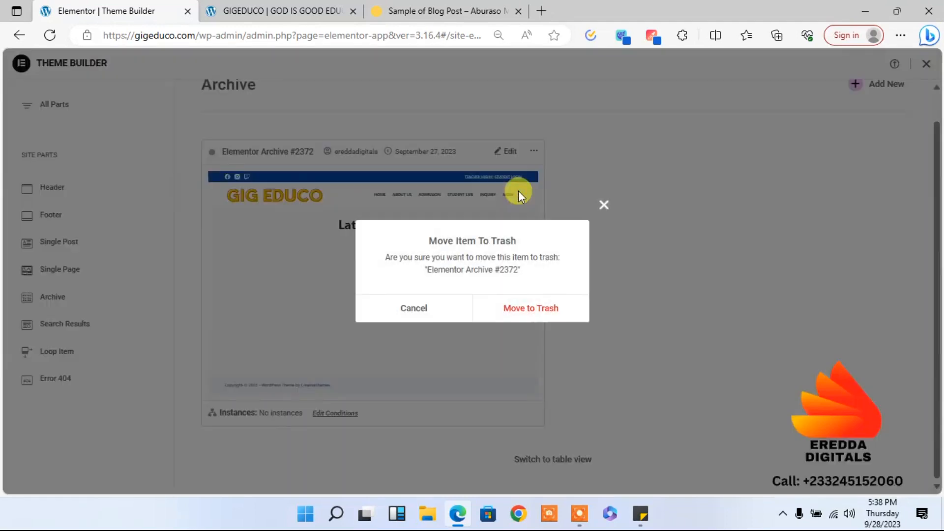
{"action": "left_click", "coordinate": [546, 304]}
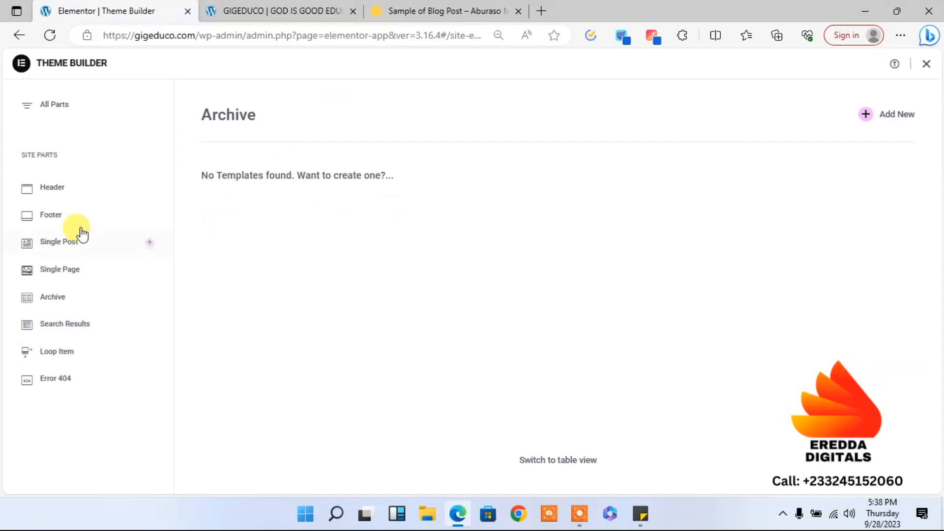
Move the existing Elementor Single Post #2735 template to the trash
{"action": "left_click", "coordinate": [59, 241]}
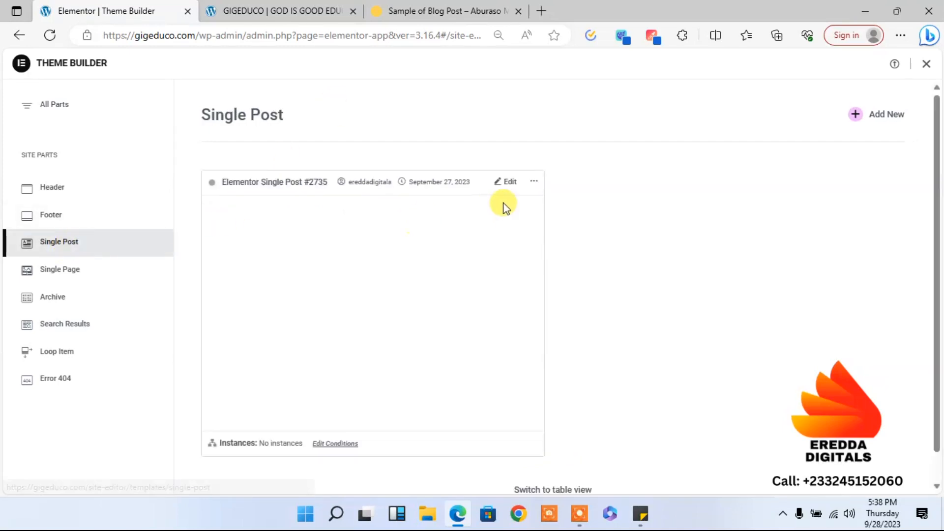
{"action": "left_click", "coordinate": [532, 183]}
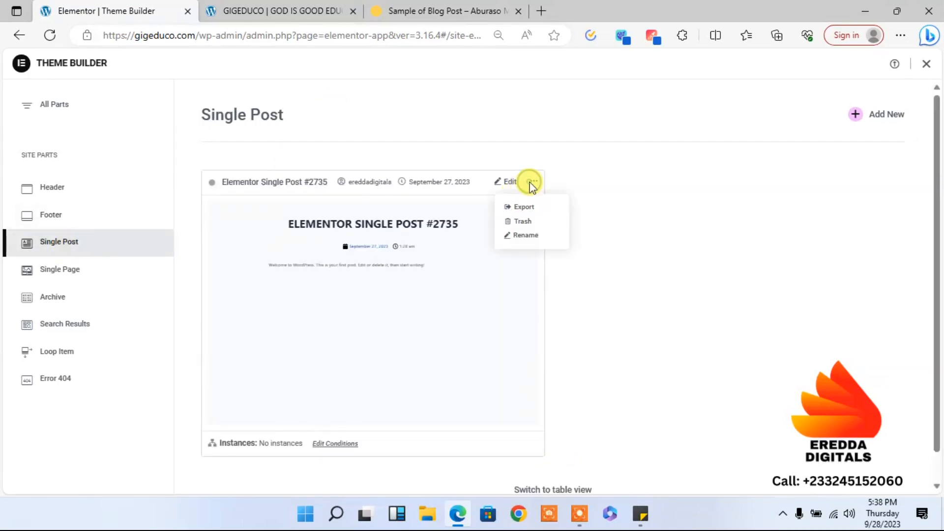
{"action": "left_click", "coordinate": [529, 225]}
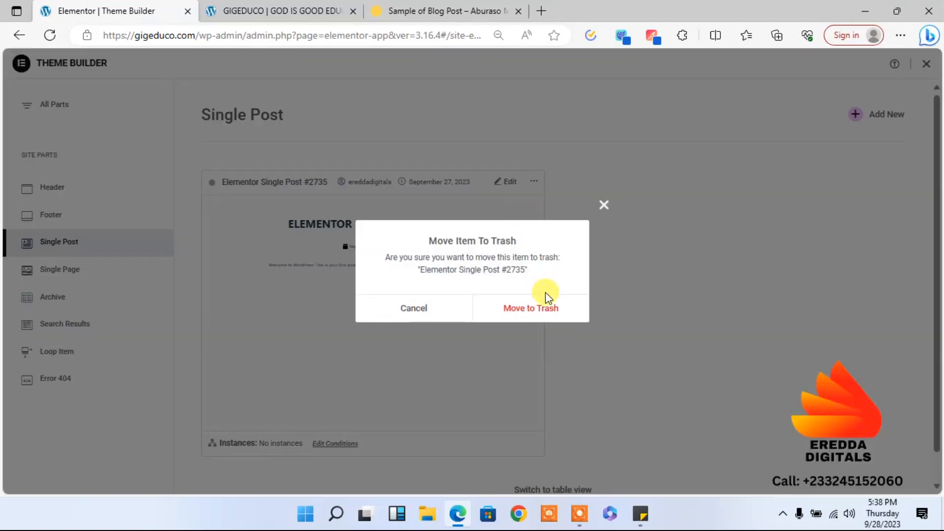
{"action": "left_click", "coordinate": [546, 301]}
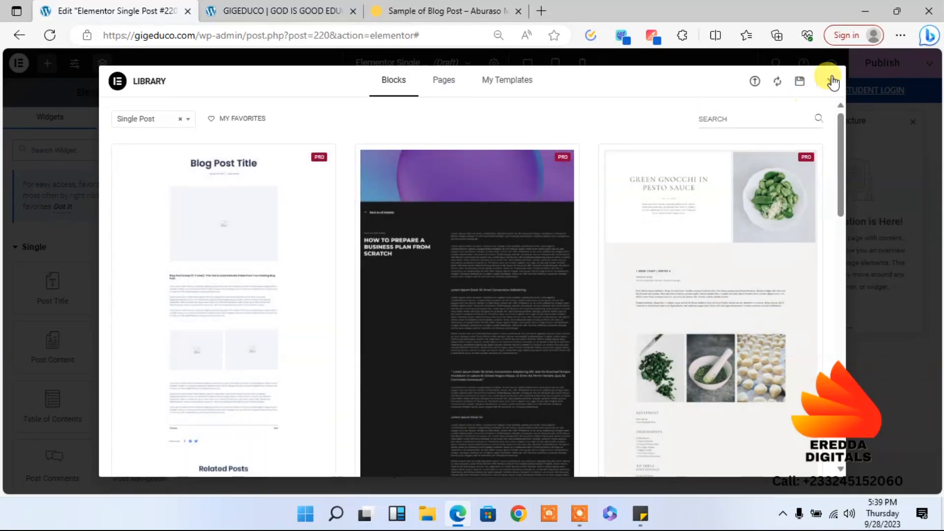
Dismiss the template library and the Structure navigator, and open the single post template's settings
{"action": "left_click", "coordinate": [831, 83]}
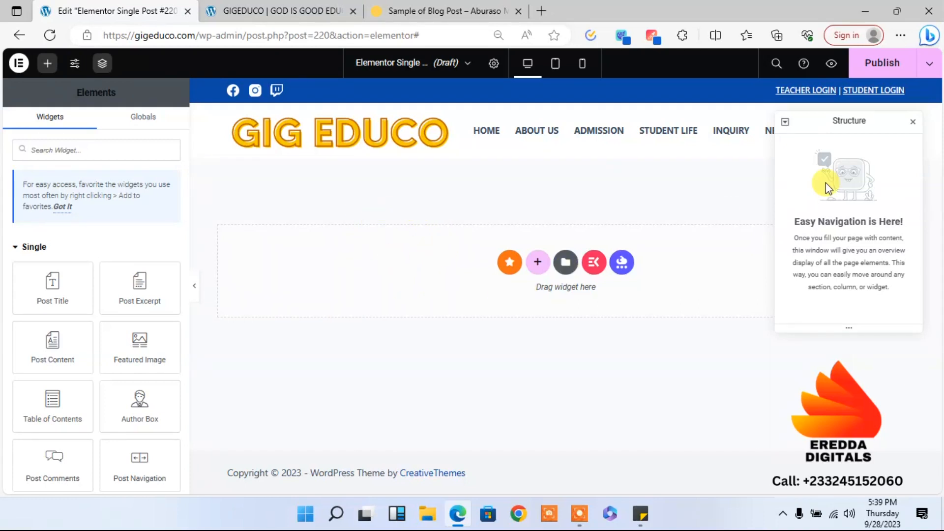
{"action": "left_click", "coordinate": [912, 123]}
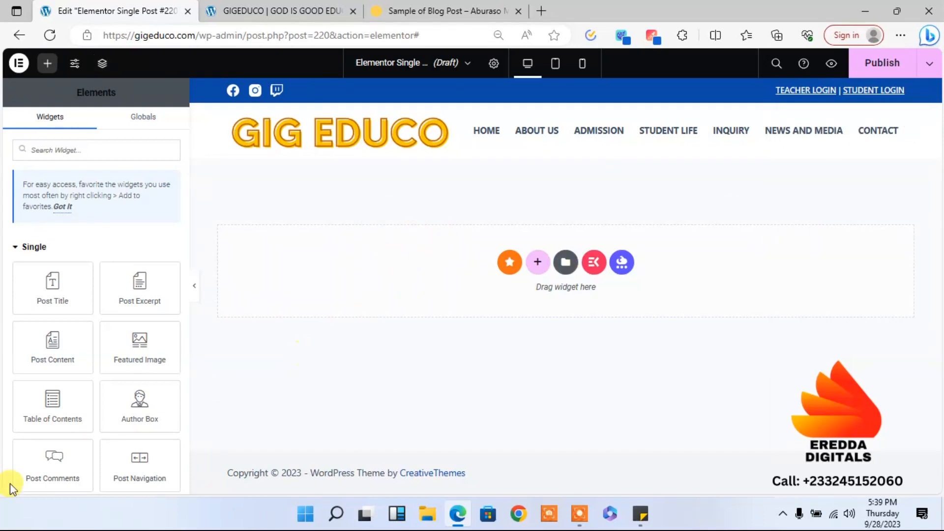
{"action": "left_click", "coordinate": [492, 64]}
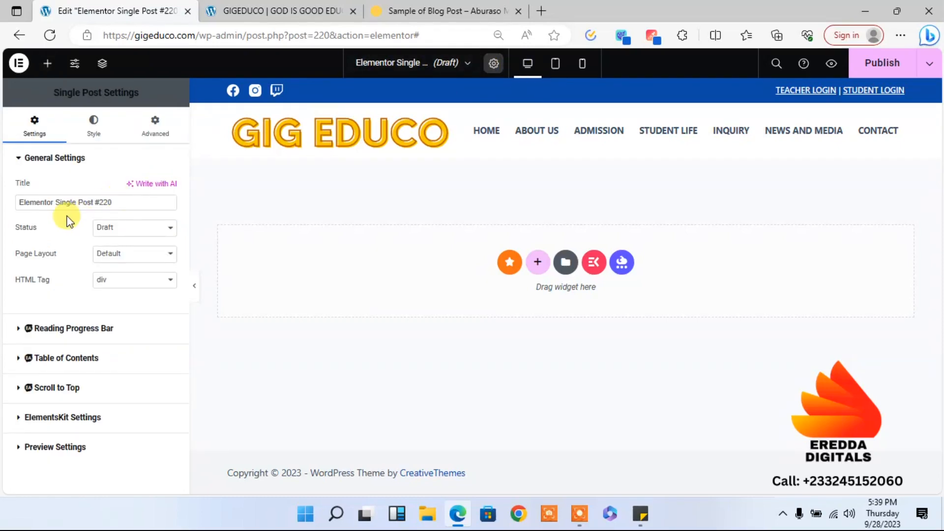
Import the School Management System Single Post JSON file from the School Management System Template folder in Downloads into the template library
{"action": "left_click", "coordinate": [566, 264]}
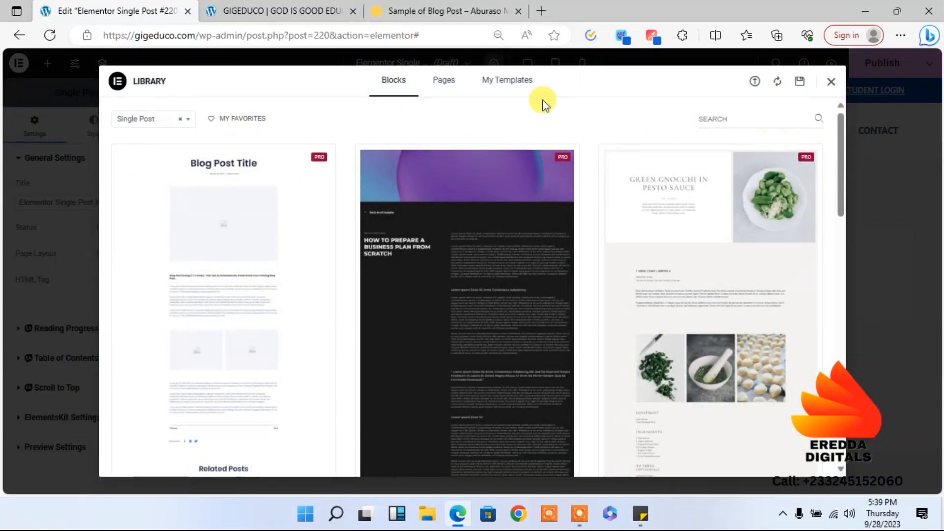
{"action": "left_click", "coordinate": [506, 86]}
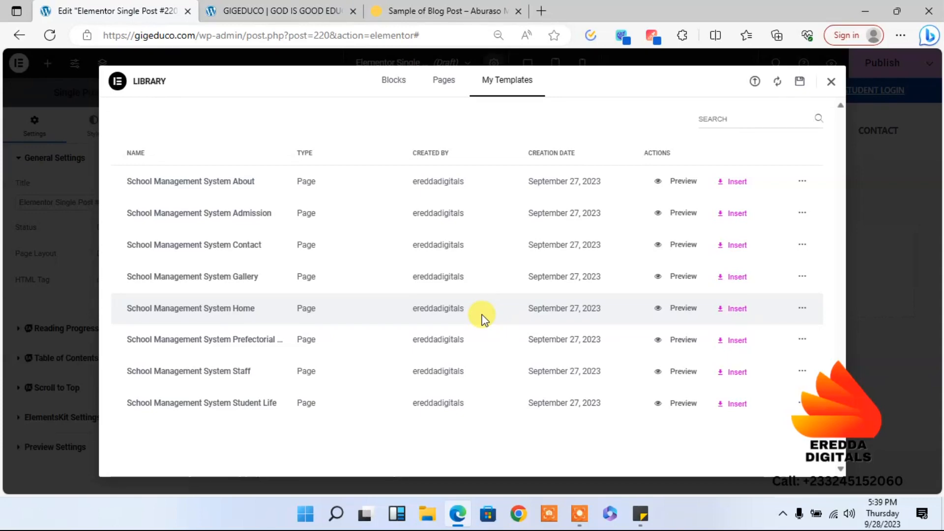
{"action": "left_click", "coordinate": [753, 82]}
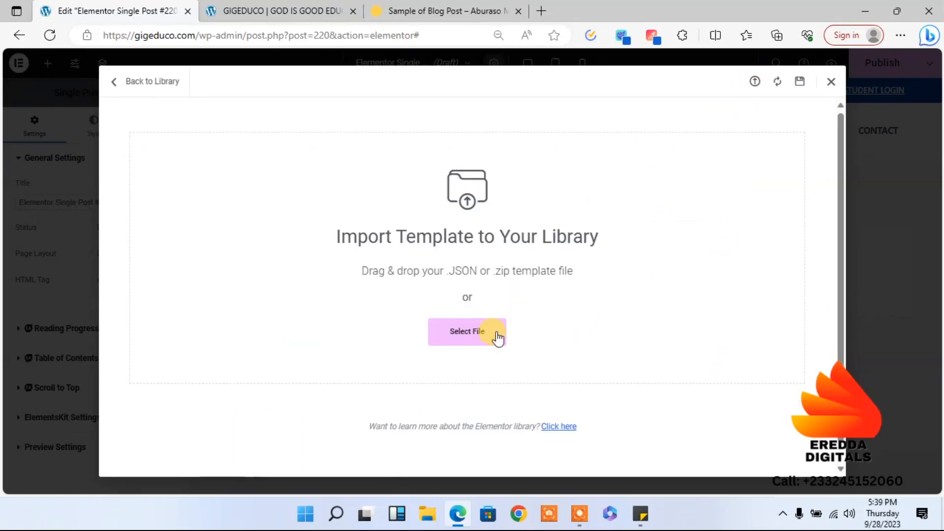
{"action": "left_click", "coordinate": [422, 514]}
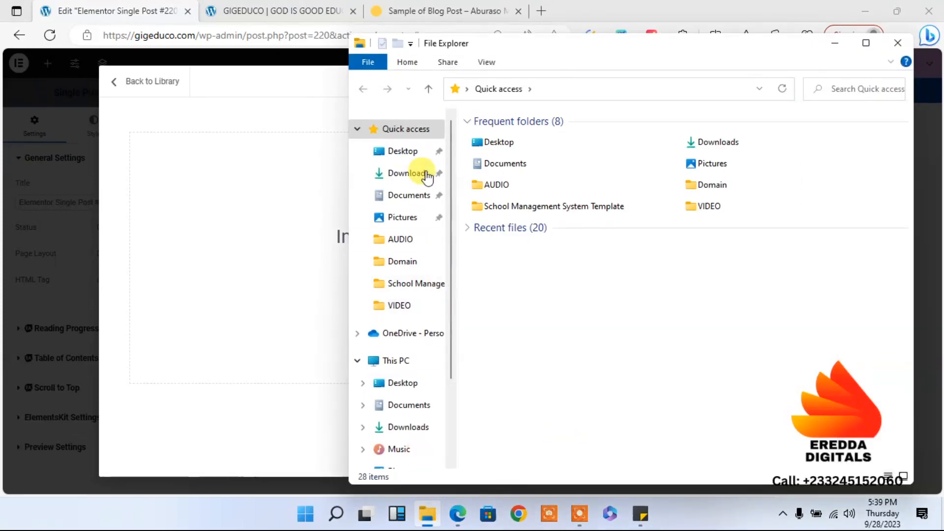
{"action": "left_click", "coordinate": [420, 174]}
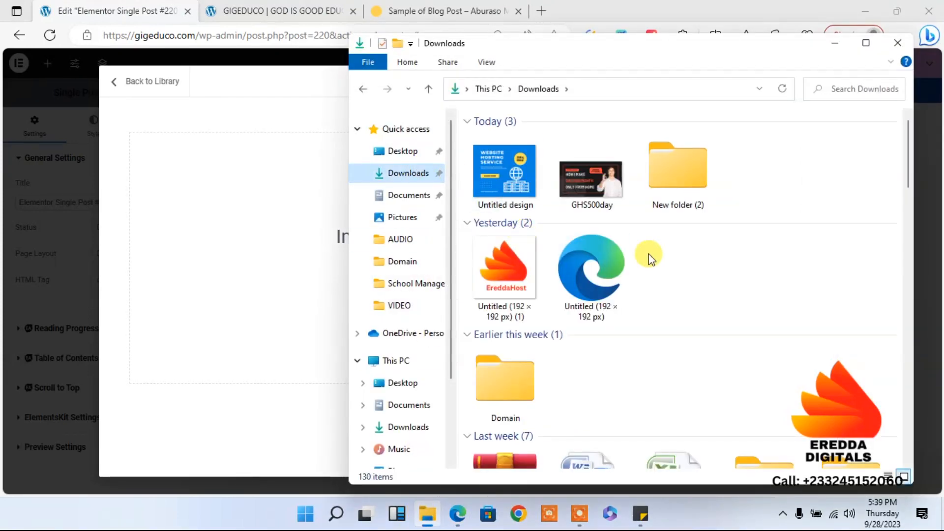
{"action": "double_click", "coordinate": [665, 172]}
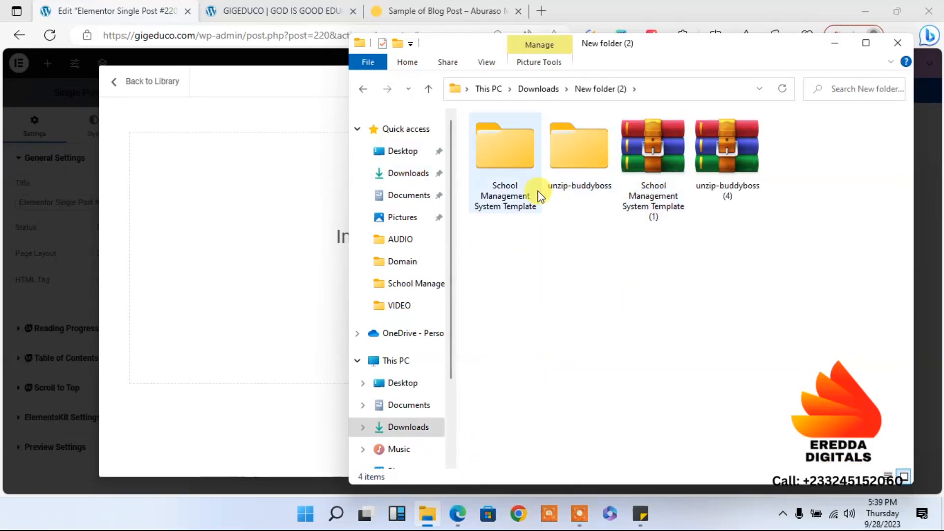
{"action": "left_click", "coordinate": [523, 190]}
{"action": "double_click", "coordinate": [523, 190]}
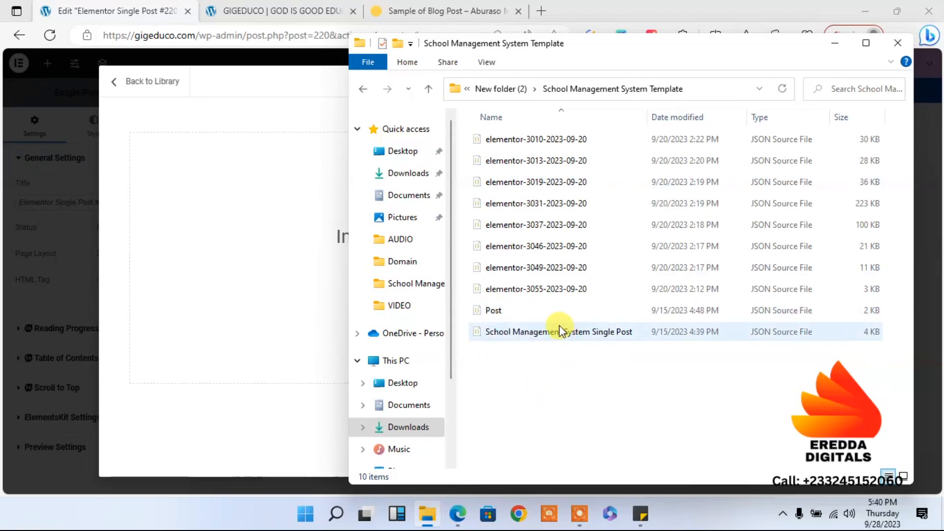
{"action": "left_click_drag", "start_coordinate": [558, 334], "coordinate": [255, 253]}
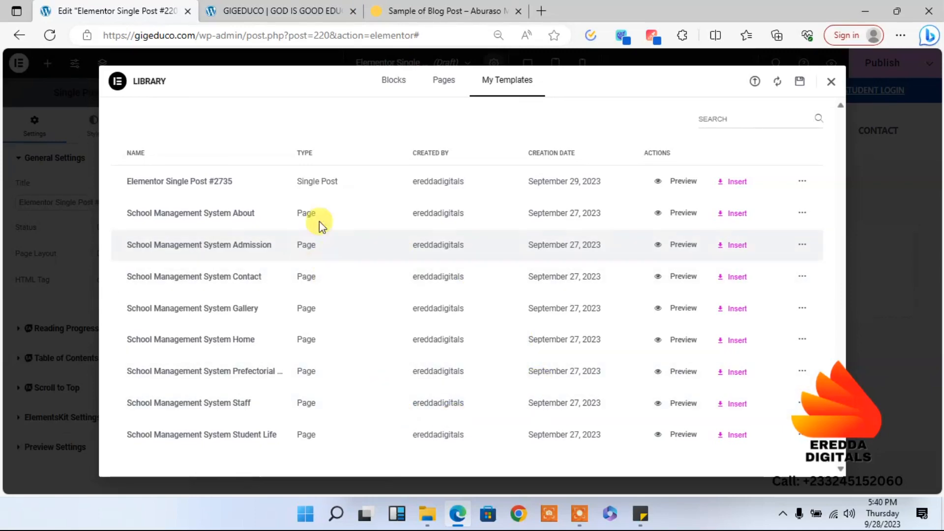
Insert the imported Elementor Single Post #2735 template into the single post and apply its settings
{"action": "left_click", "coordinate": [735, 182]}
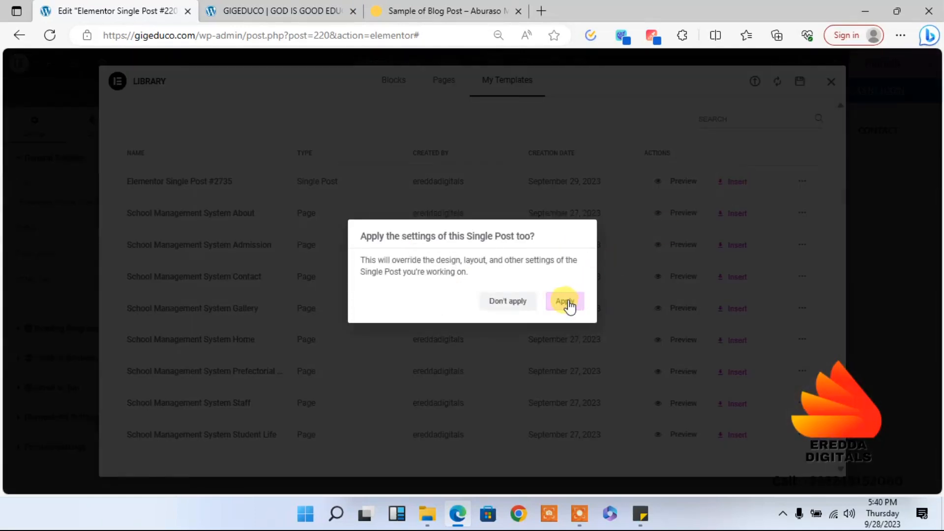
{"action": "left_click", "coordinate": [566, 302]}
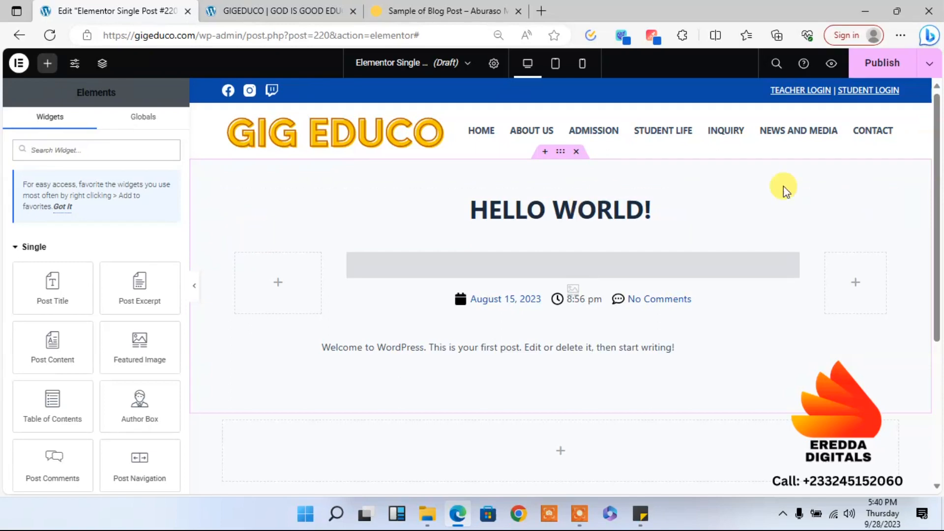
{"action": "left_click_drag", "start_coordinate": [938, 196], "coordinate": [901, 169]}
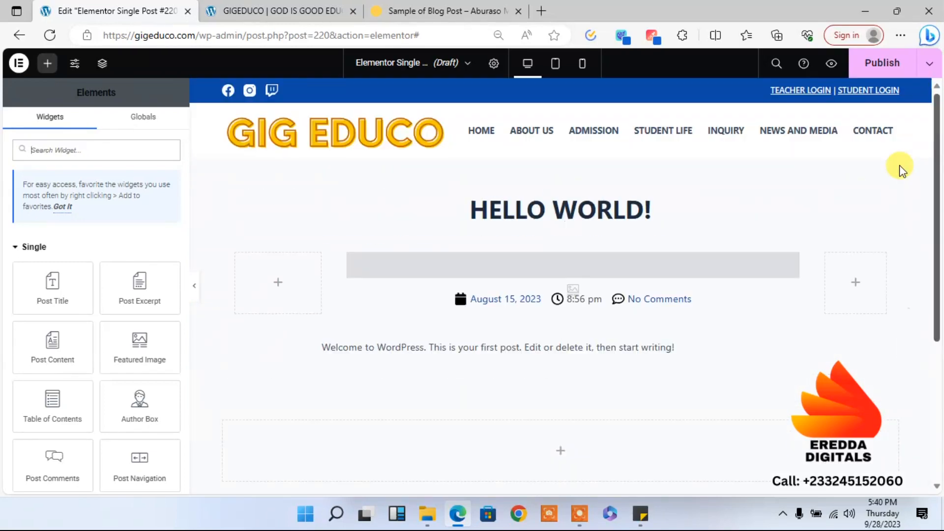
Publish the single post template with a display condition that includes all Posts
{"action": "left_click", "coordinate": [878, 63]}
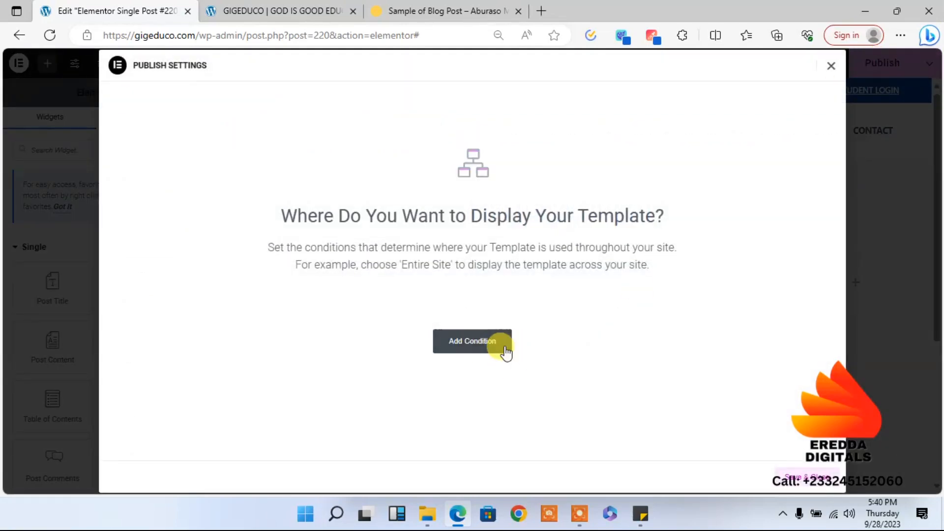
{"action": "left_click", "coordinate": [482, 348]}
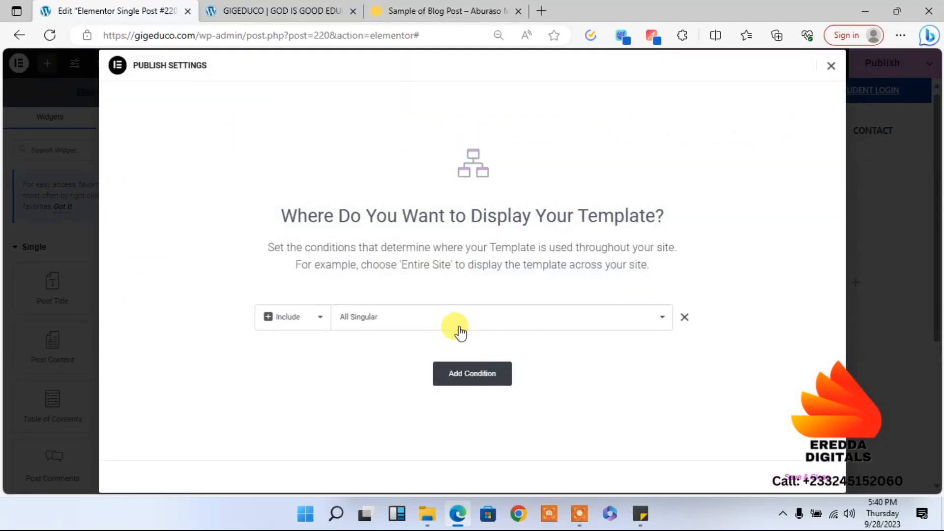
{"action": "left_click", "coordinate": [443, 325]}
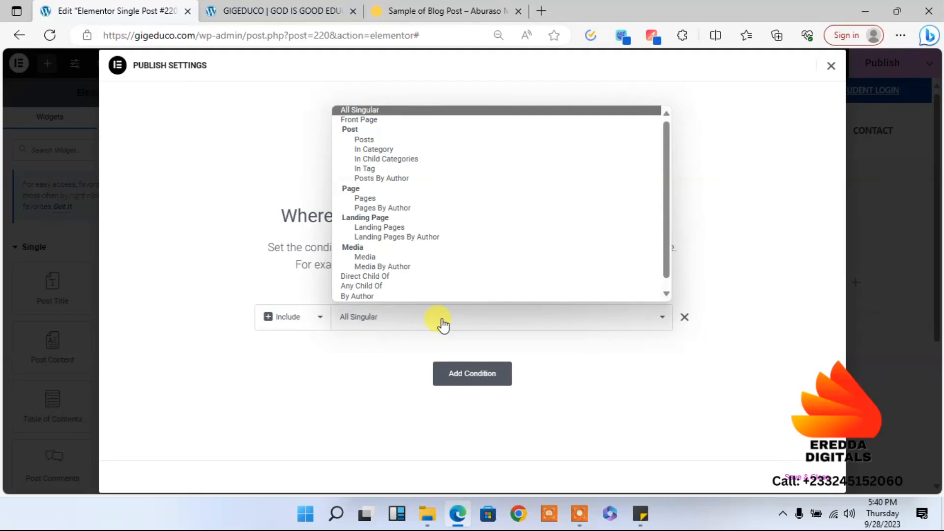
{"action": "scroll", "coordinate": [411, 203], "scroll_direction": "down", "scroll_amount": 1}
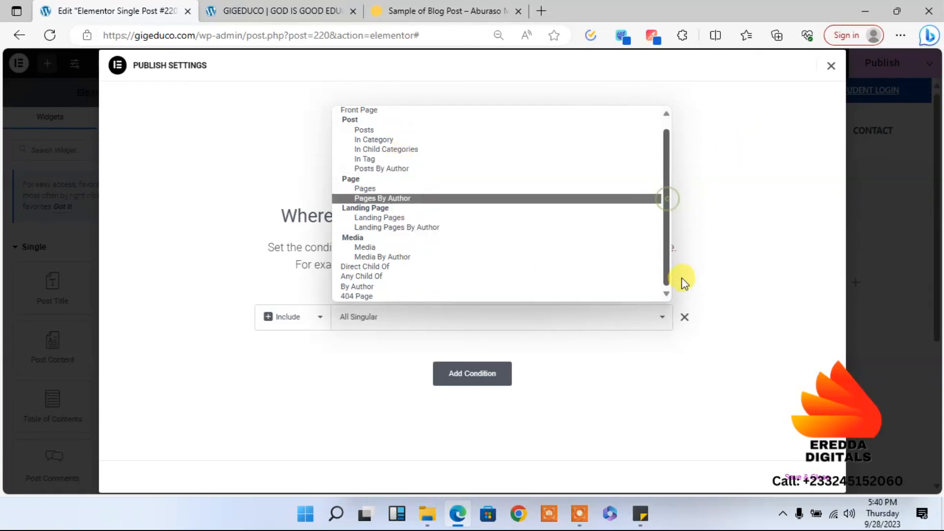
{"action": "scroll", "coordinate": [666, 123], "scroll_direction": "up", "scroll_amount": 1}
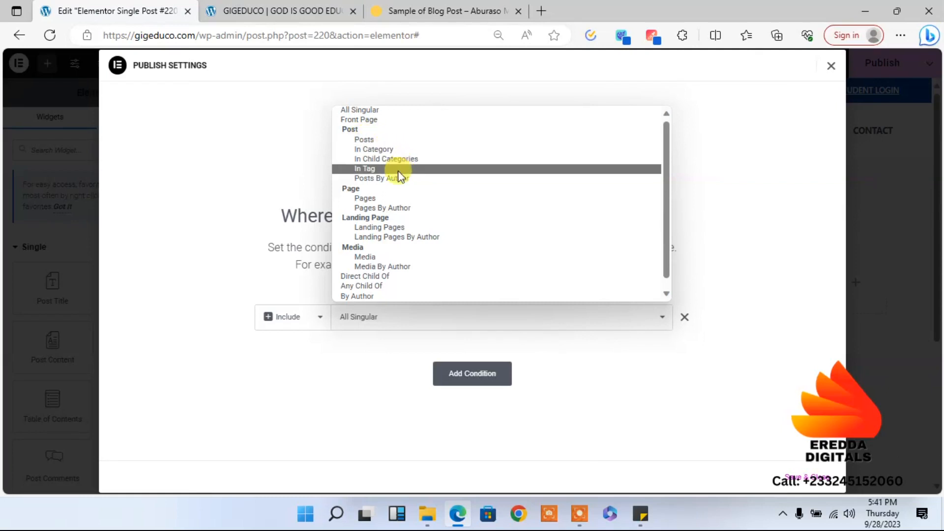
{"action": "left_click", "coordinate": [386, 140]}
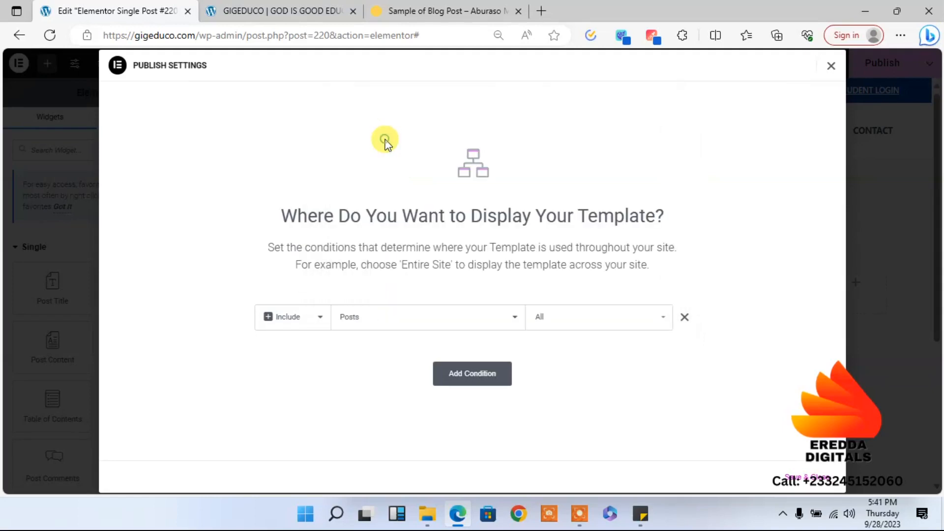
{"action": "left_click", "coordinate": [795, 480]}
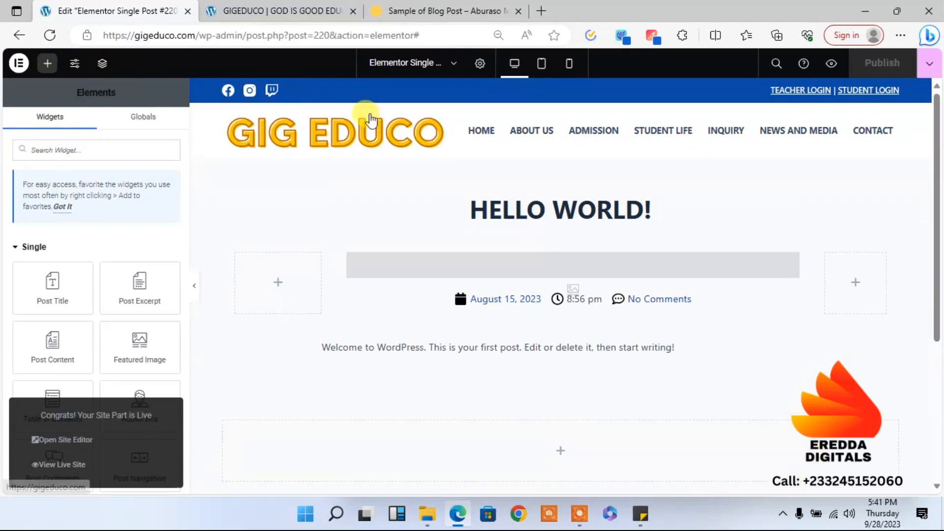
Return to the Theme Builder and create a new Archive template
{"action": "left_click", "coordinate": [19, 36]}
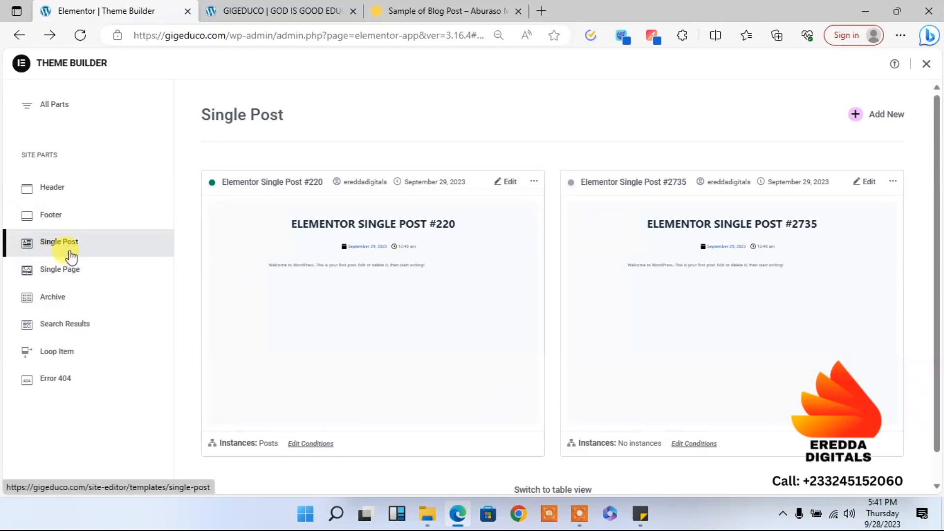
{"action": "left_click", "coordinate": [59, 304]}
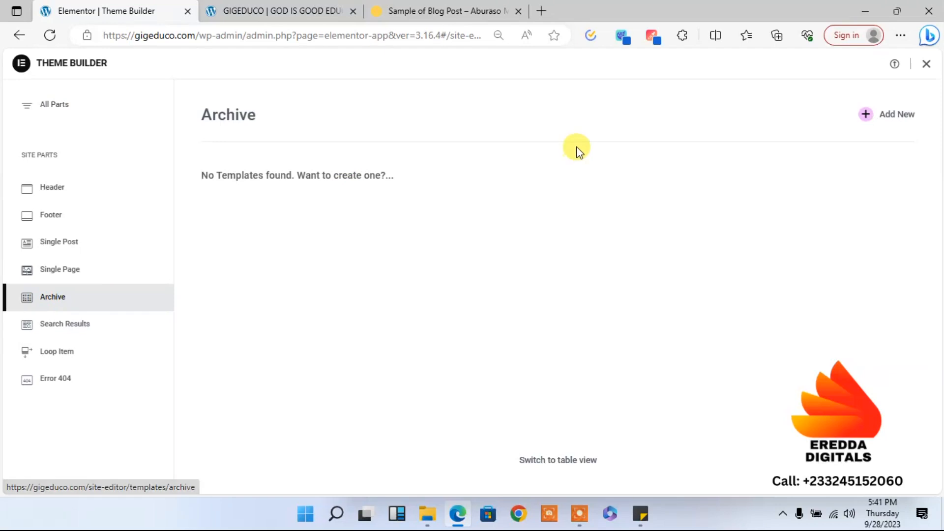
{"action": "left_click", "coordinate": [867, 115]}
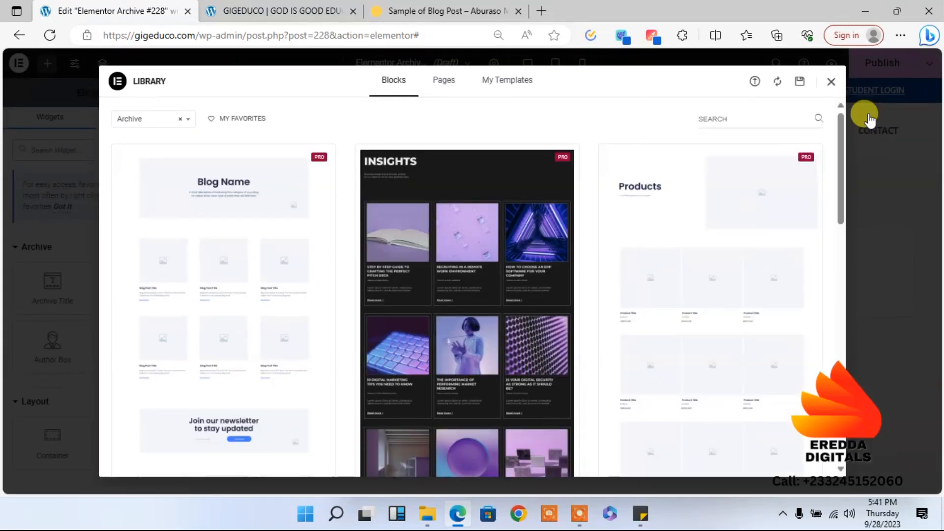
Try to add the Post JSON file directly onto the library's list of saved templates
{"action": "left_click", "coordinate": [502, 89]}
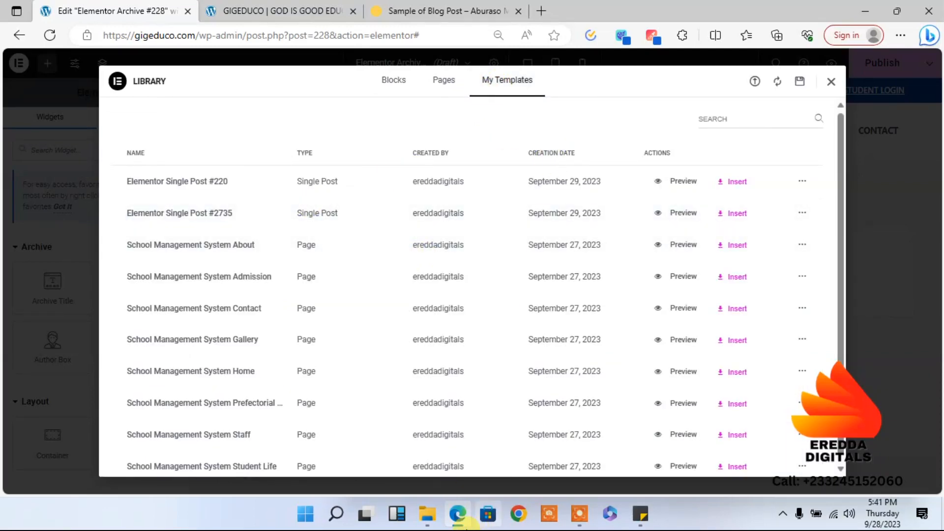
{"action": "left_click", "coordinate": [427, 514]}
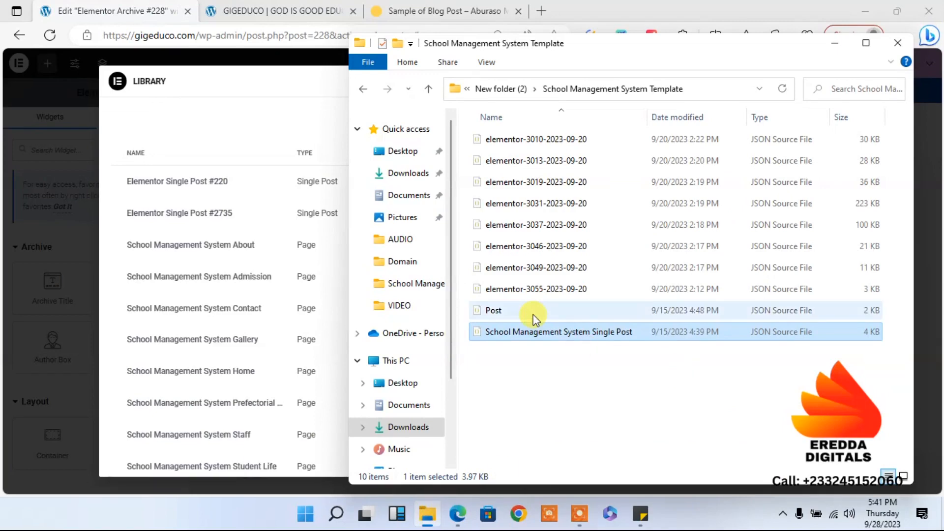
{"action": "left_click_drag", "start_coordinate": [499, 311], "coordinate": [272, 281]}
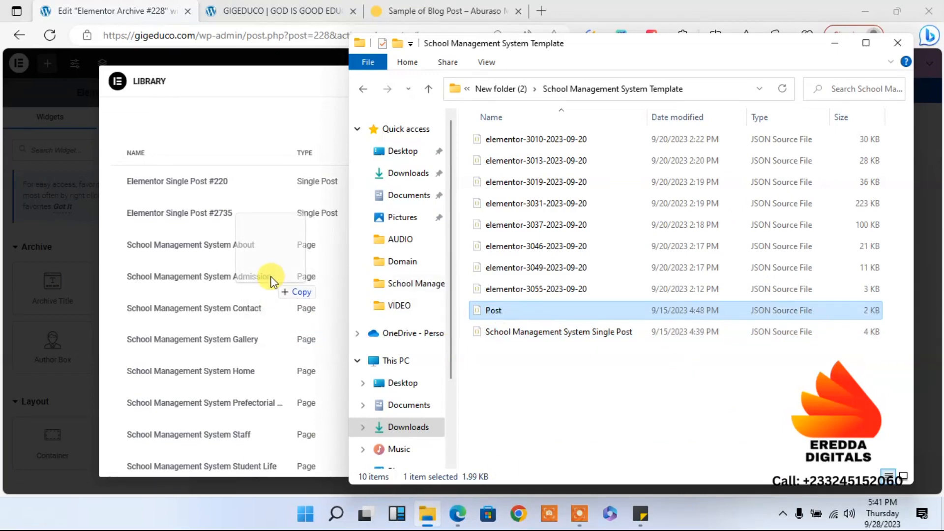
{"action": "left_click", "coordinate": [278, 103]}
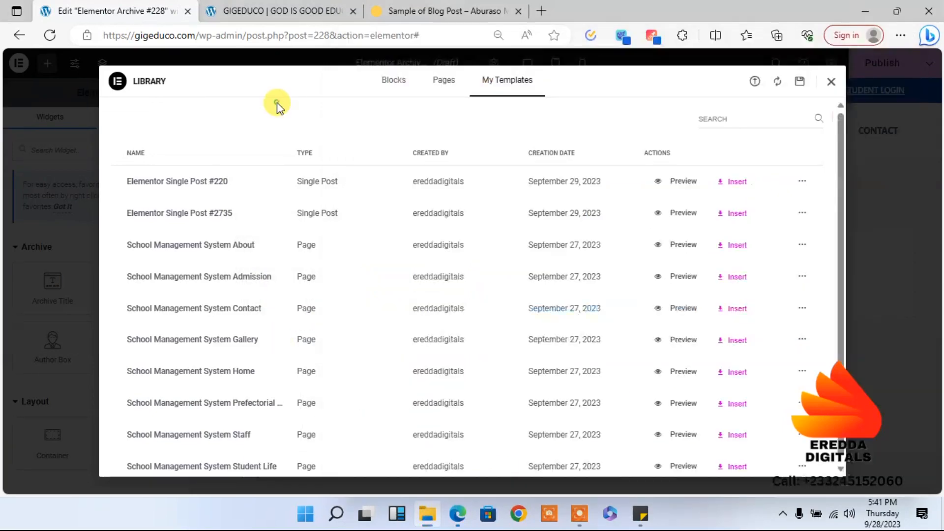
Import the Post JSON file through the library's import page, and insert the Elementor Archive #2372 template with its settings
{"action": "left_click", "coordinate": [755, 82]}
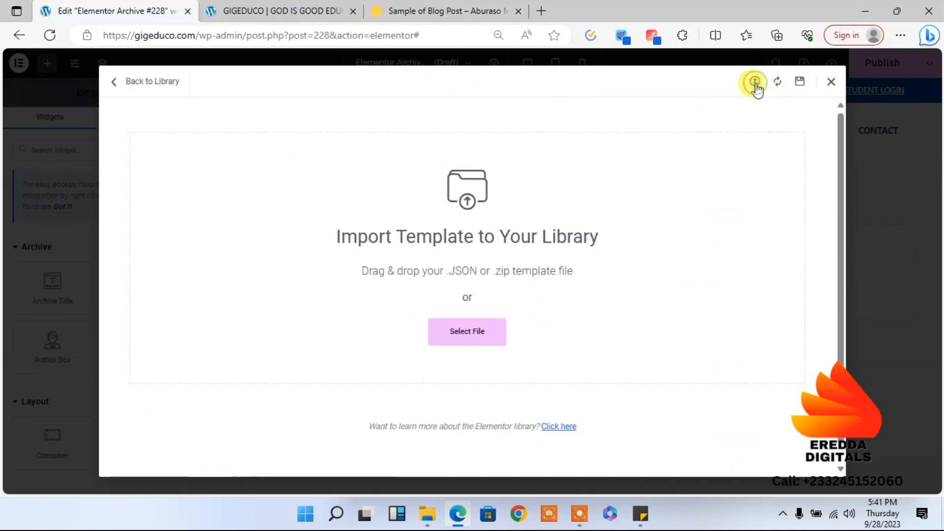
{"action": "mouse_move", "coordinate": [434, 522]}
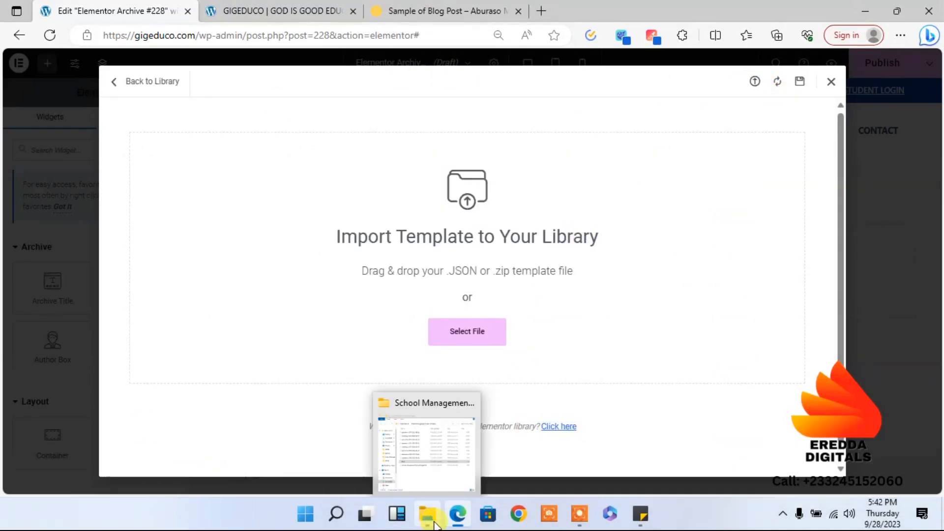
{"action": "left_click", "coordinate": [426, 482]}
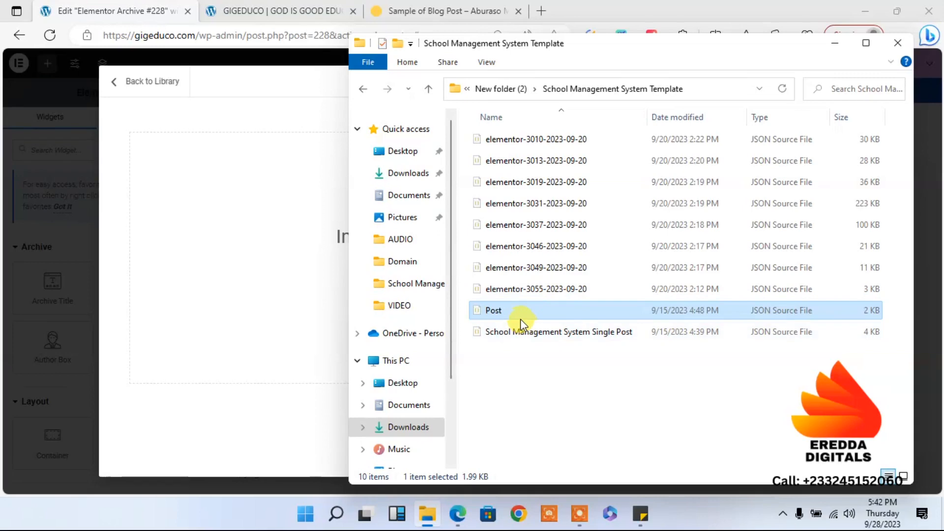
{"action": "left_click_drag", "start_coordinate": [515, 319], "coordinate": [295, 310]}
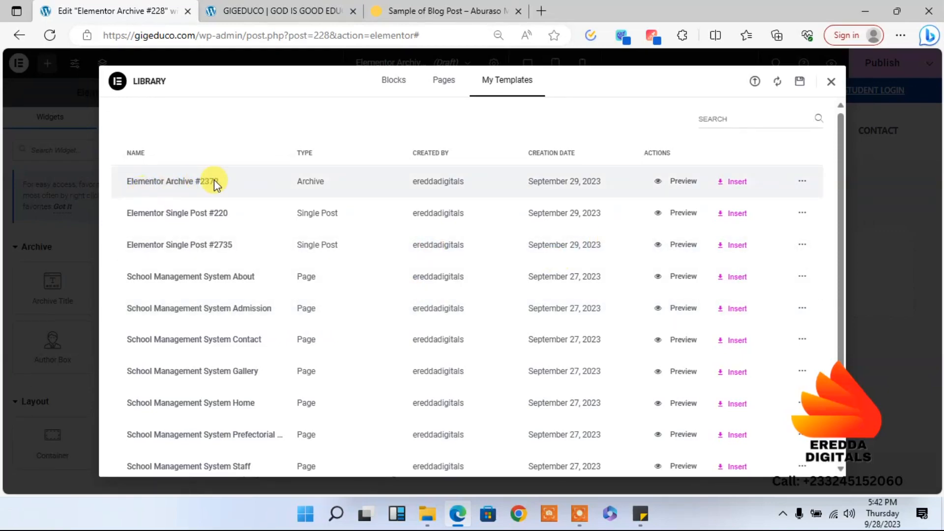
{"action": "left_click", "coordinate": [734, 185]}
{"action": "left_click", "coordinate": [564, 308]}
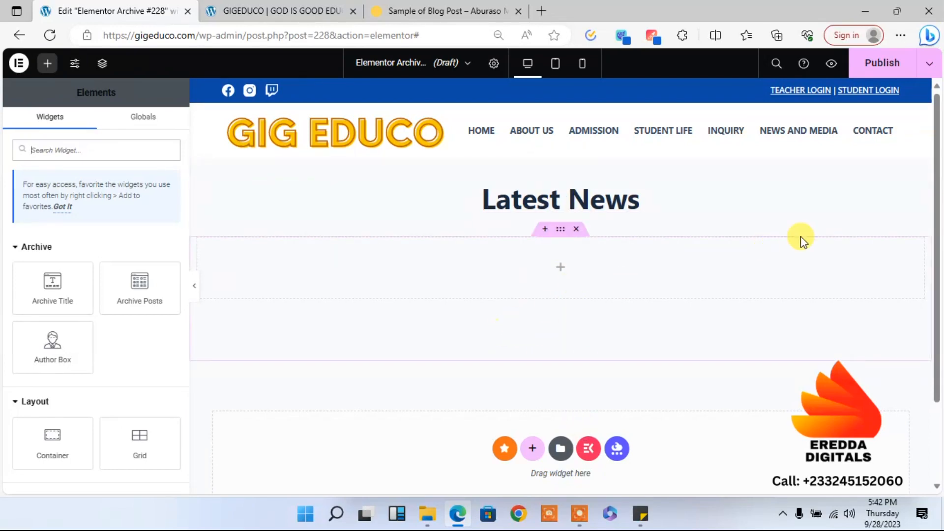
Publish the archive template with a display condition that includes the Posts Archive
{"action": "left_click", "coordinate": [871, 64]}
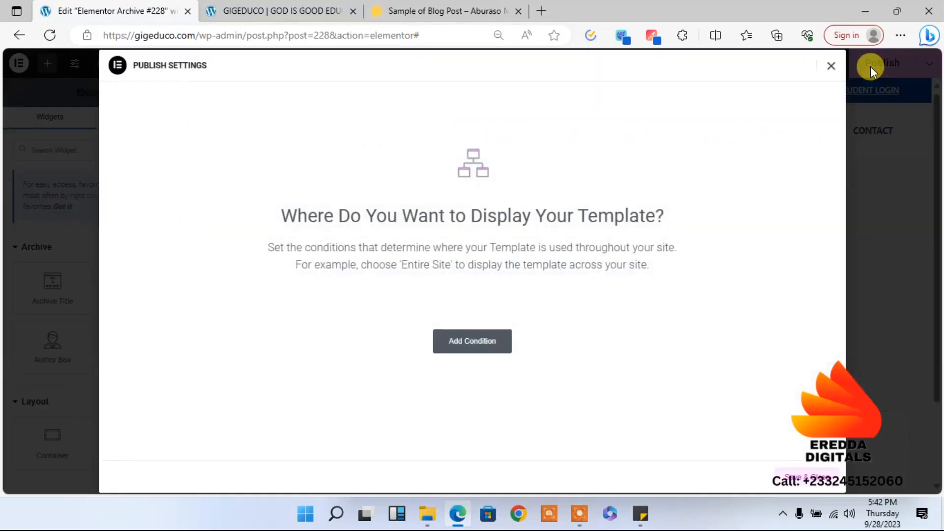
{"action": "left_click", "coordinate": [494, 346]}
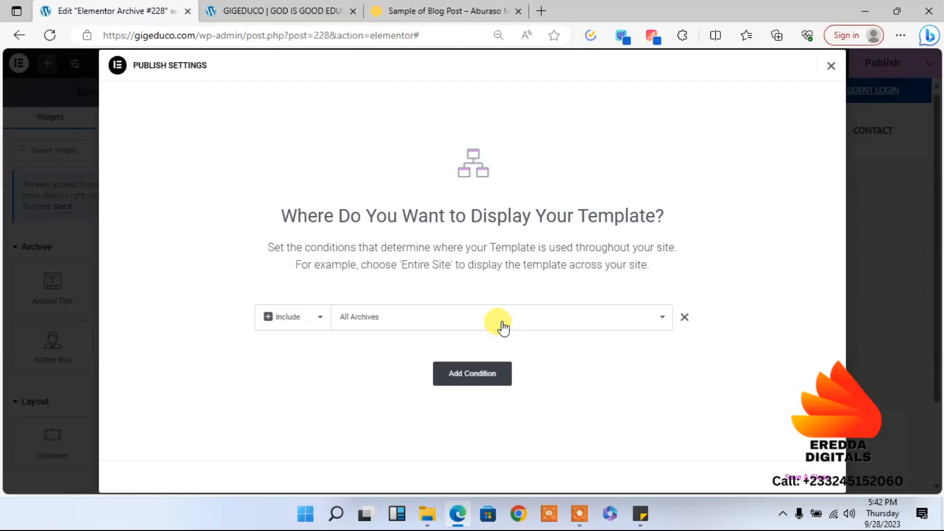
{"action": "left_click", "coordinate": [502, 325]}
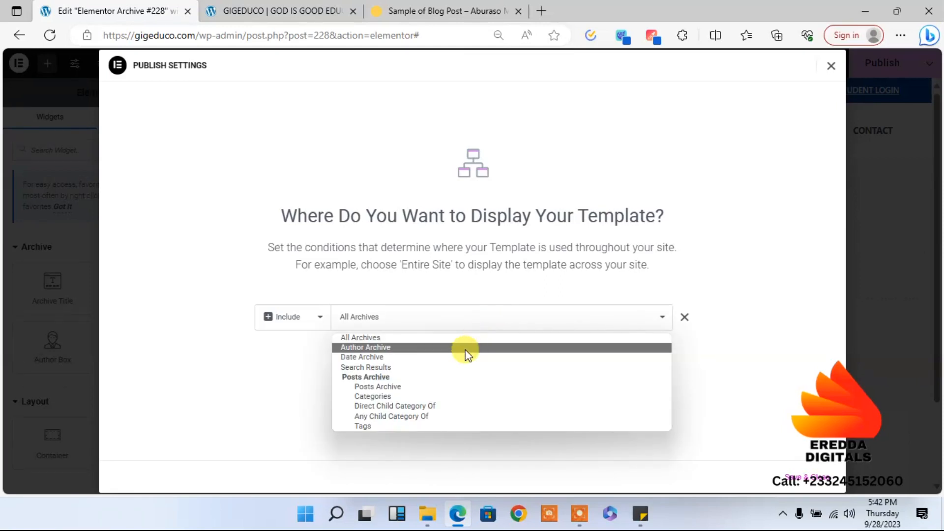
{"action": "left_click", "coordinate": [441, 388]}
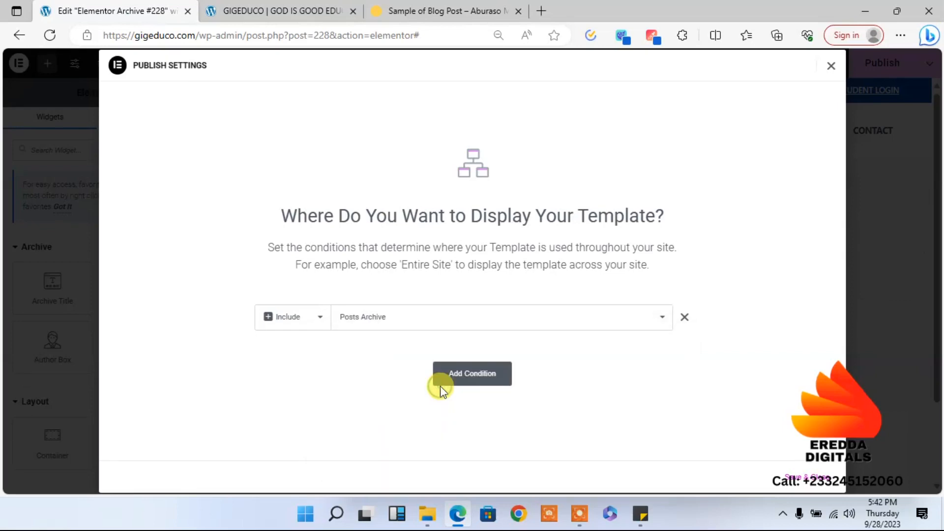
{"action": "left_click", "coordinate": [804, 484]}
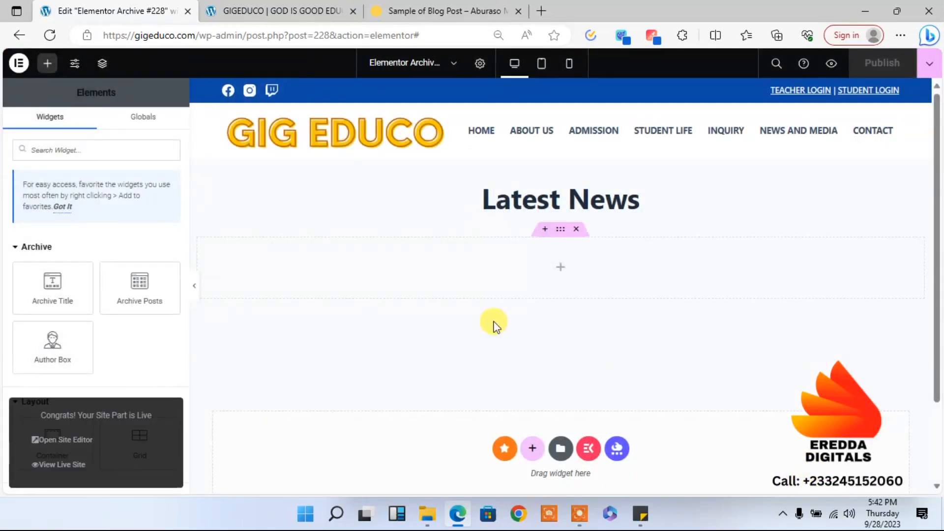
Leave the archive template editor and return to the Theme Builder's overview of all site parts
{"action": "left_click", "coordinate": [14, 35]}
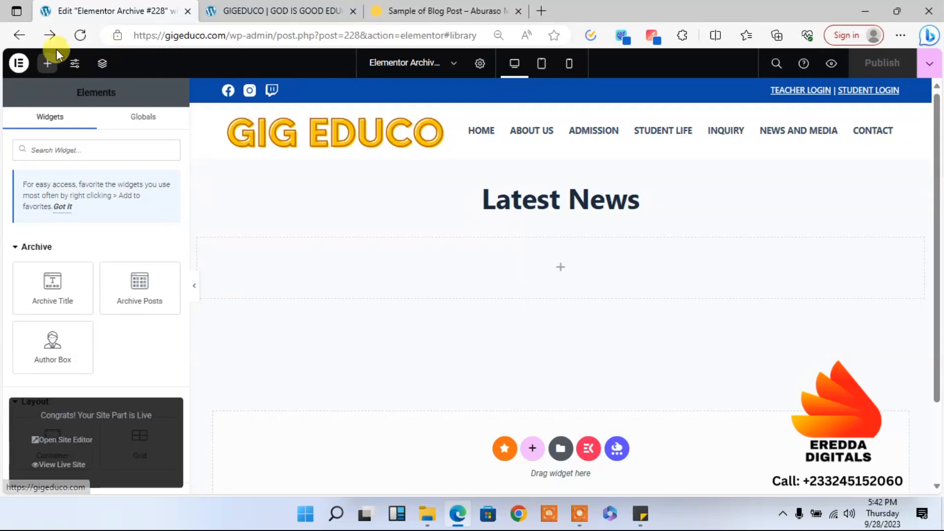
{"action": "left_click", "coordinate": [23, 38]}
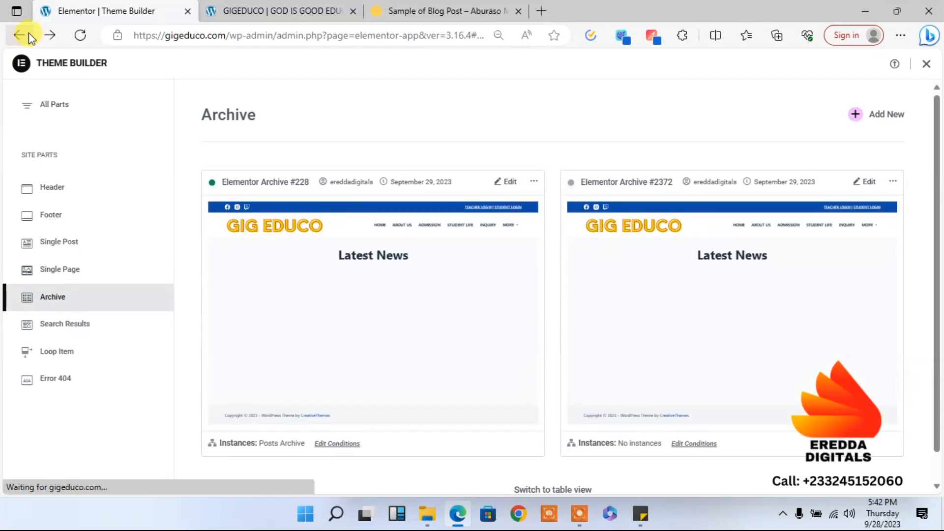
{"action": "left_click", "coordinate": [26, 45]}
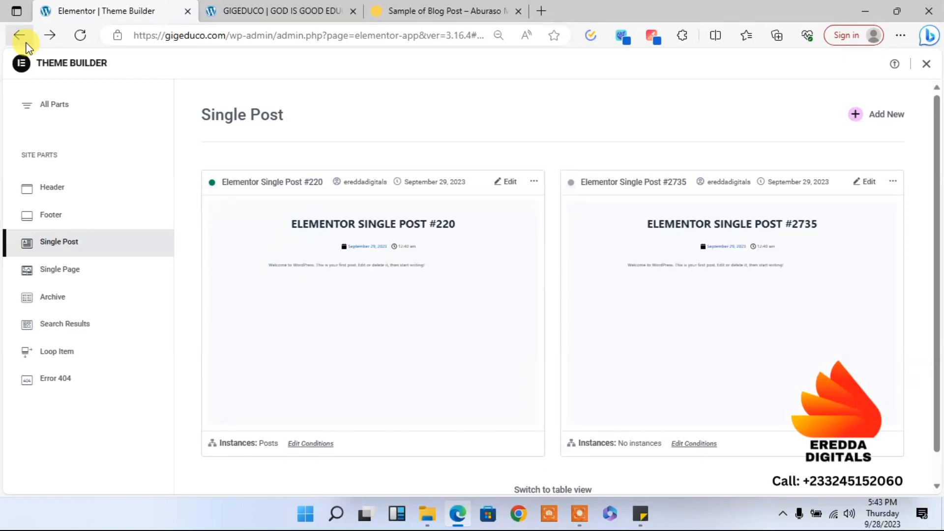
{"action": "left_click", "coordinate": [26, 44]}
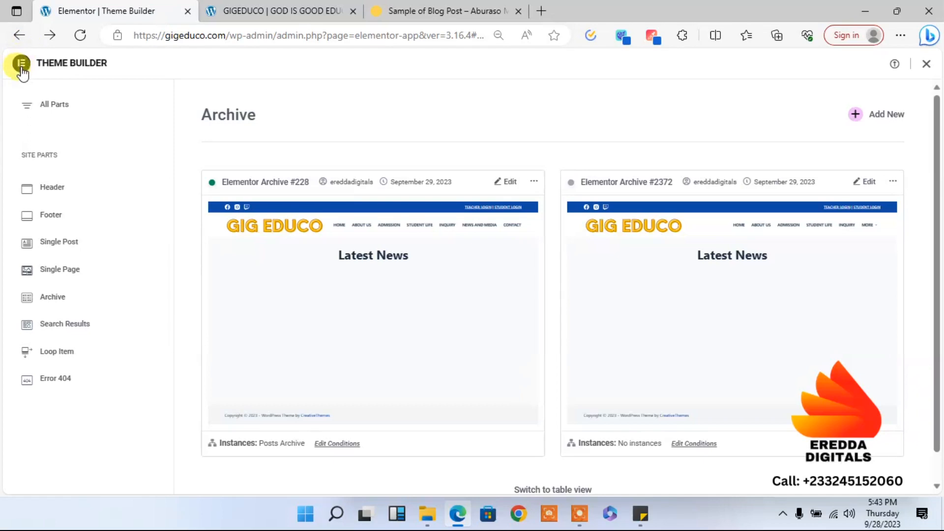
{"action": "left_click", "coordinate": [21, 67]}
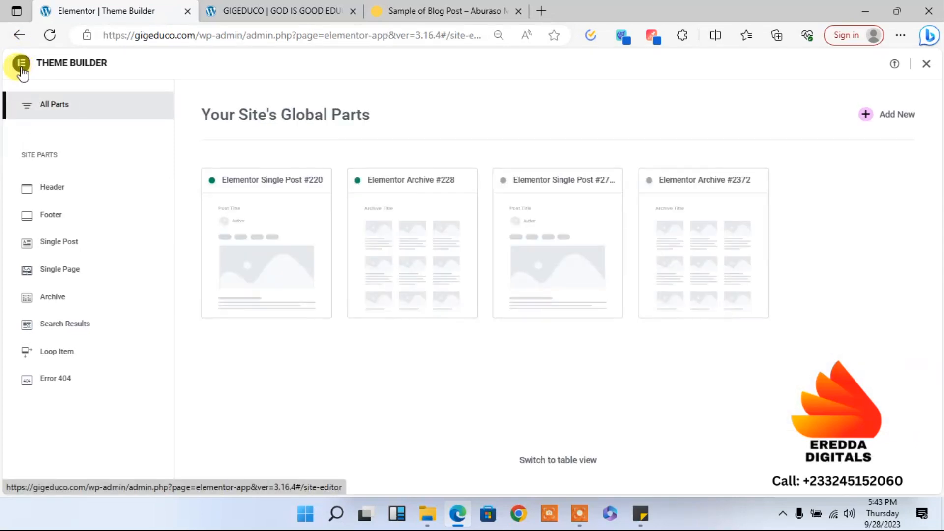
Go back from the Theme Builder overview through the previously visited admin pages
{"action": "left_click", "coordinate": [17, 35]}
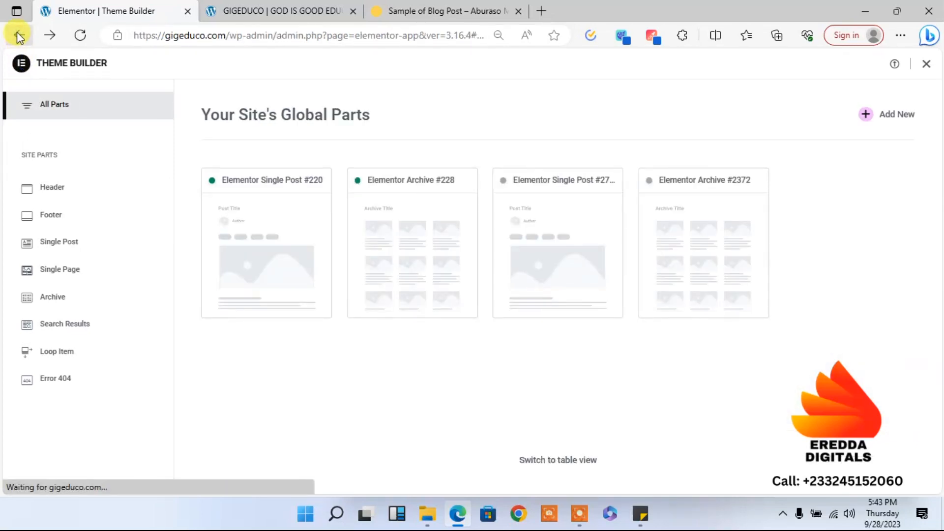
{"action": "left_click", "coordinate": [17, 35]}
{"action": "left_click", "coordinate": [17, 34]}
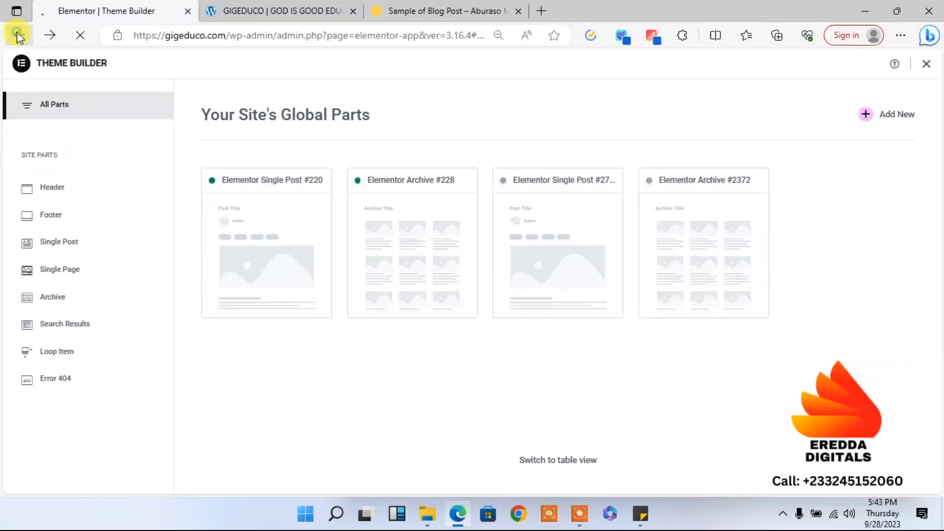